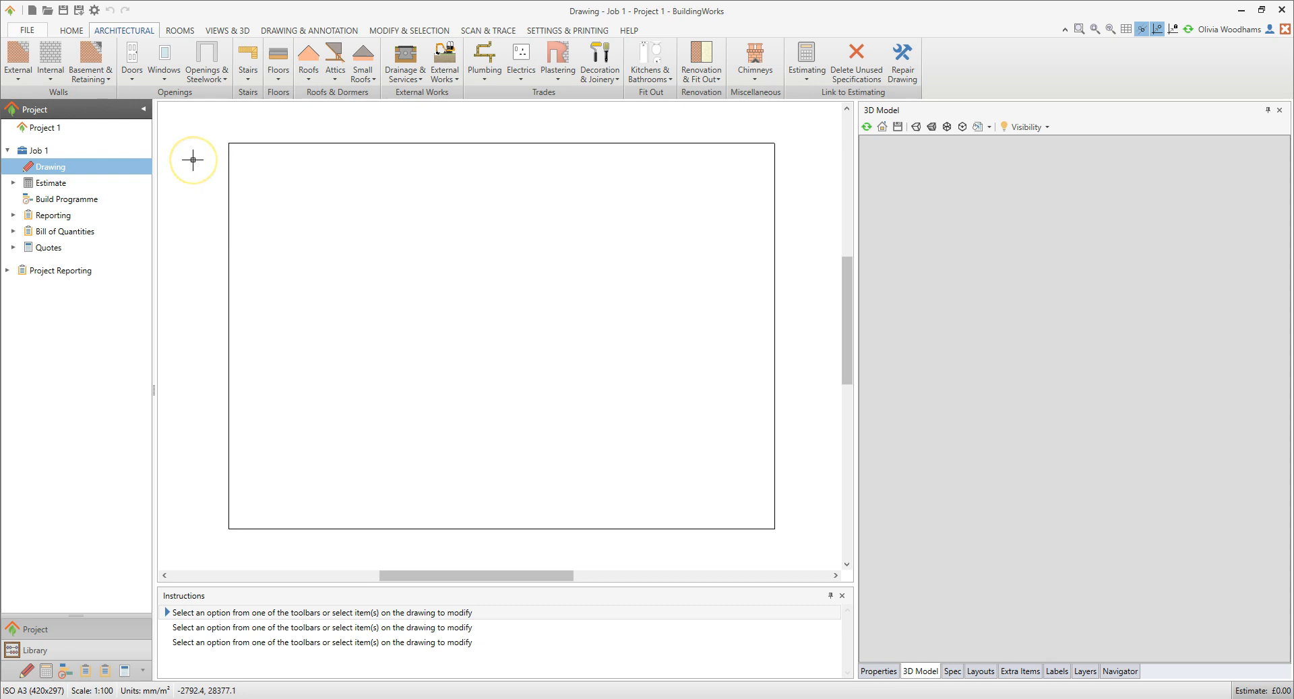
left_click(307, 81)
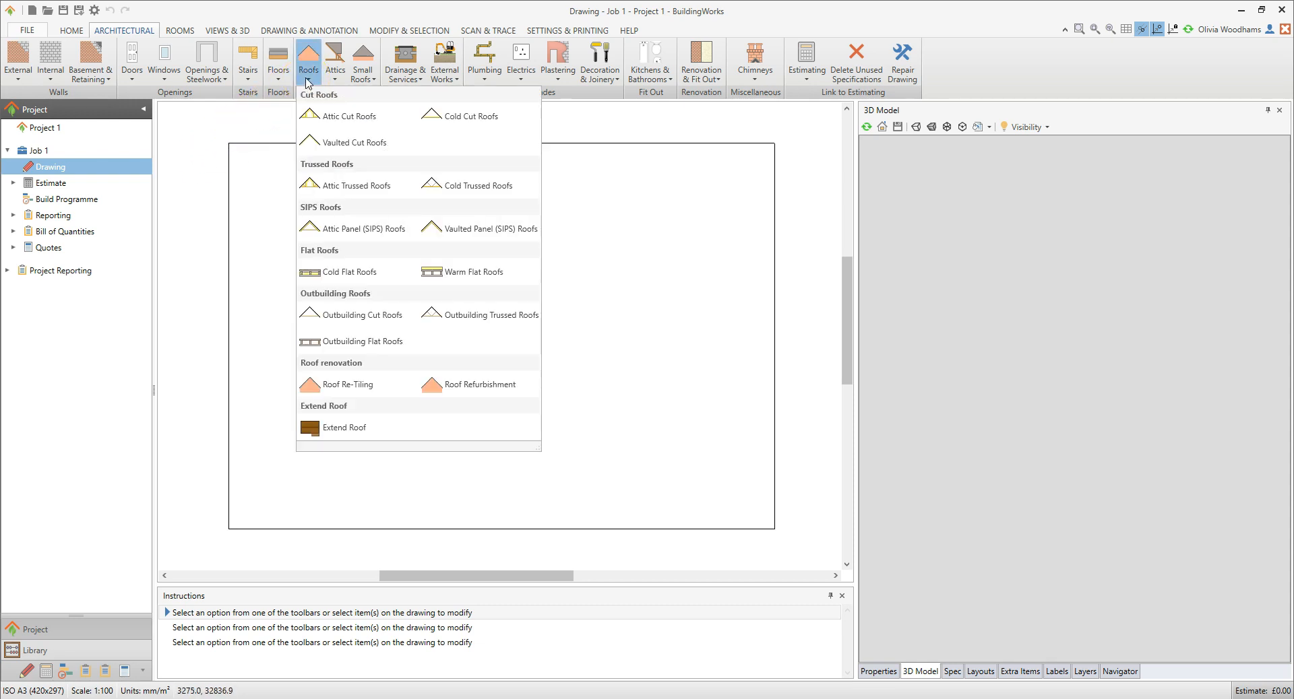
left_click(370, 398)
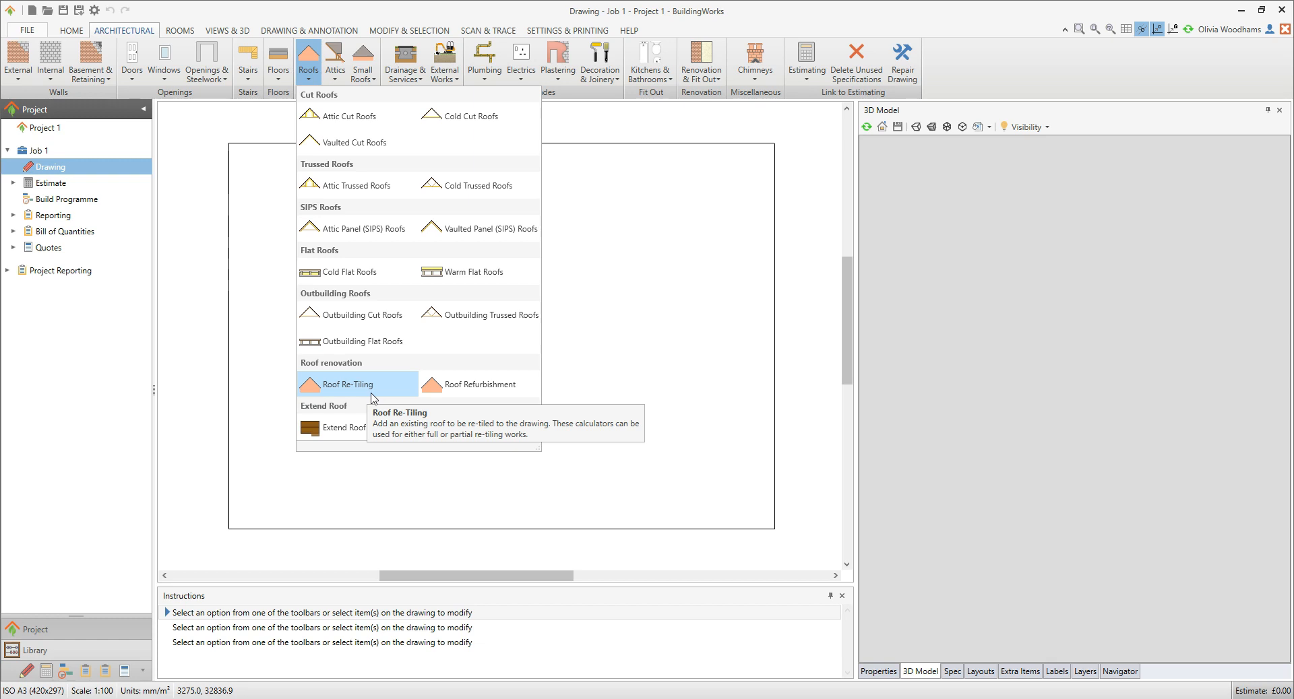
left_click(485, 396)
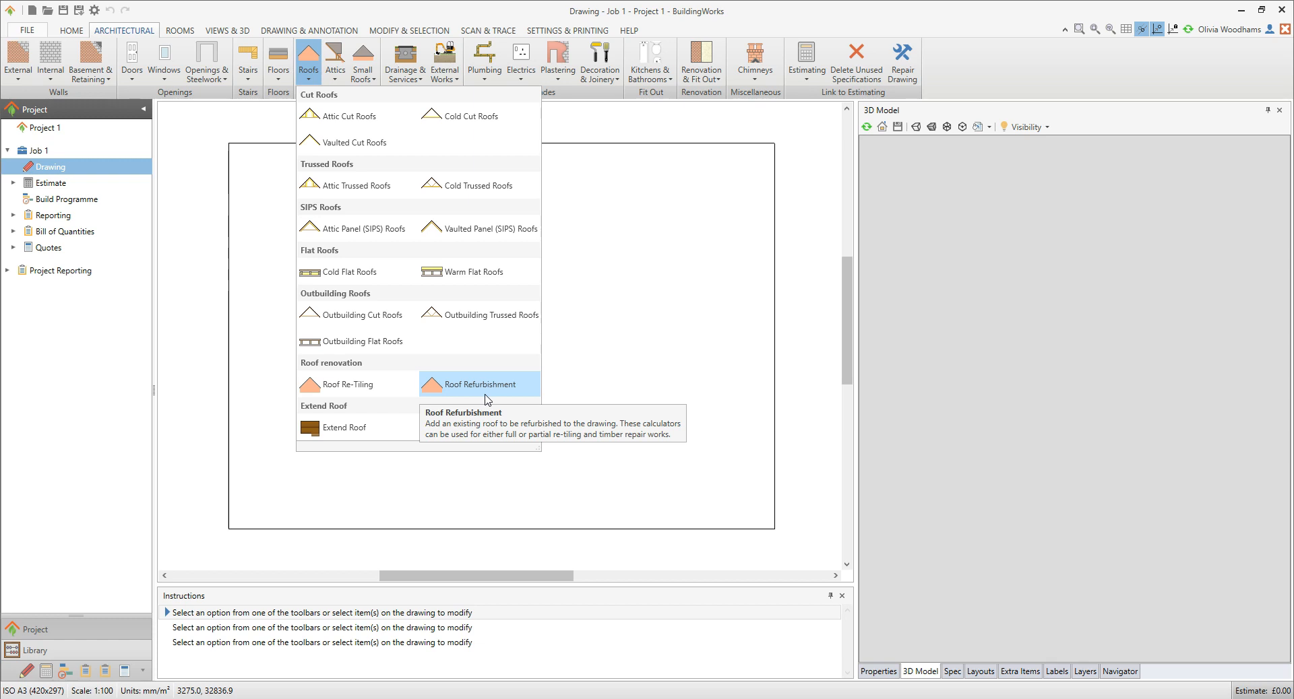
left_click(589, 402)
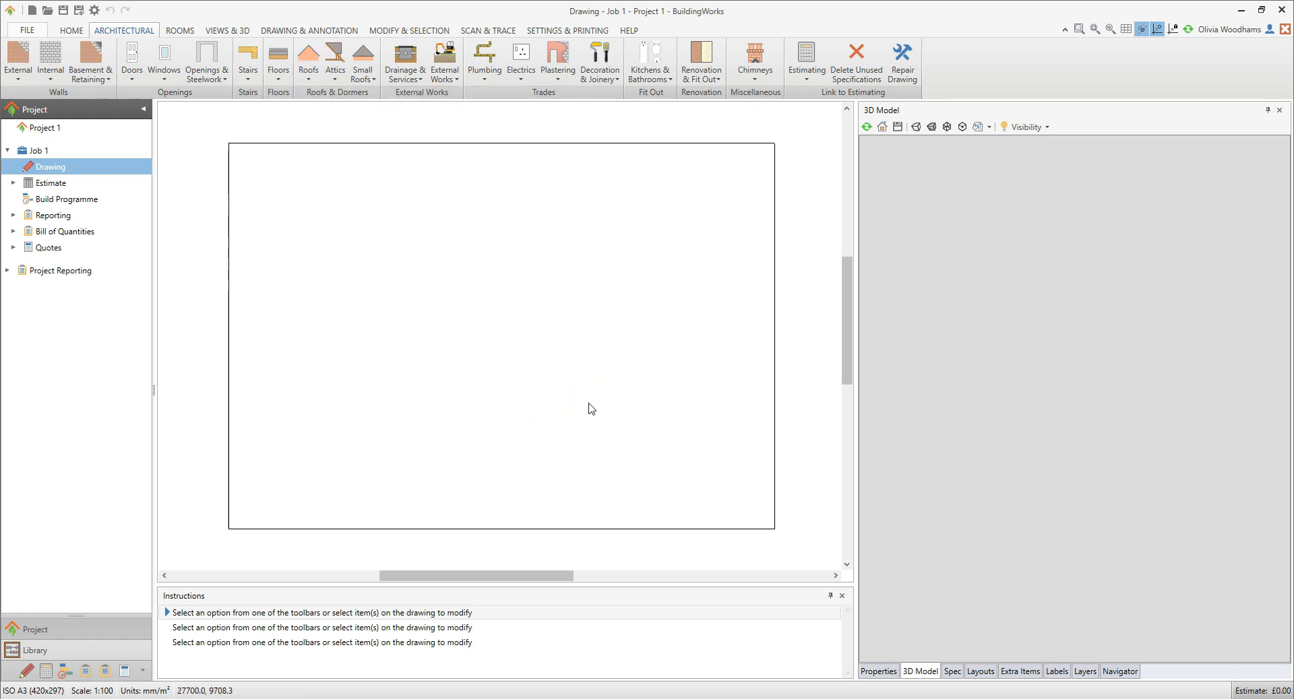
Step: Start a Brick & Block Cavity Walls component with the Existing Wall specification for drawing the existing building
left_click(22, 82)
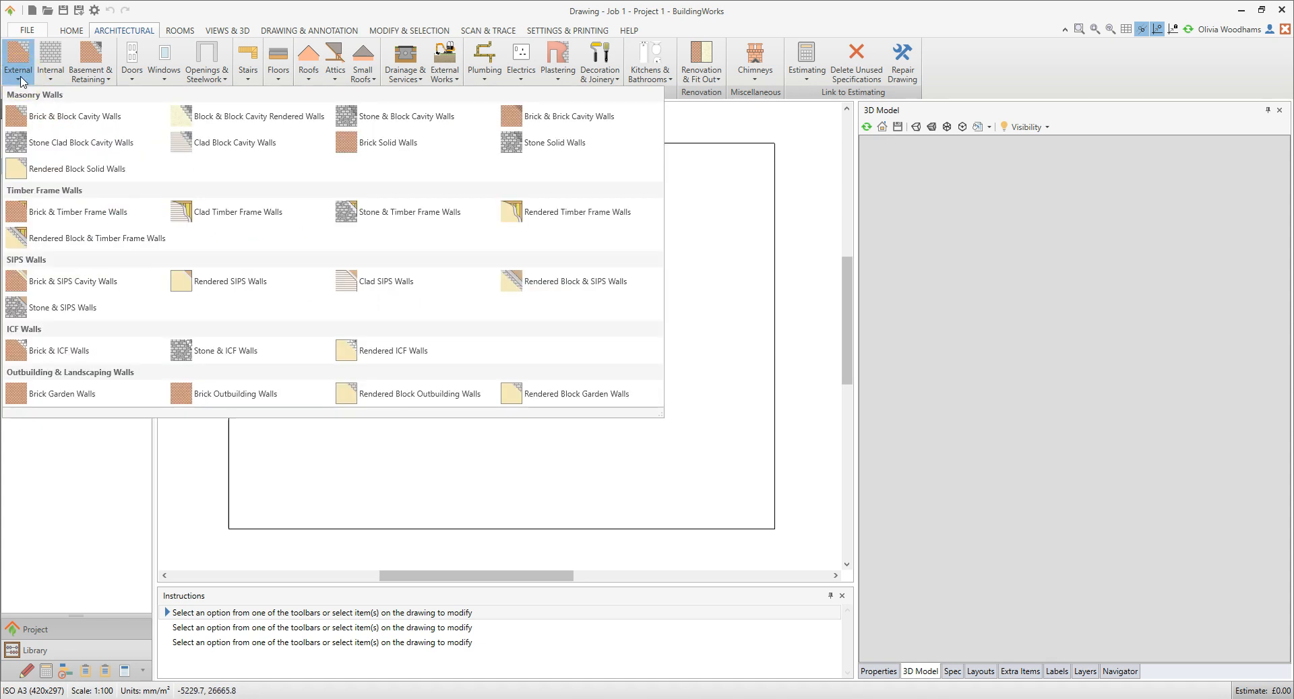
left_click(127, 120)
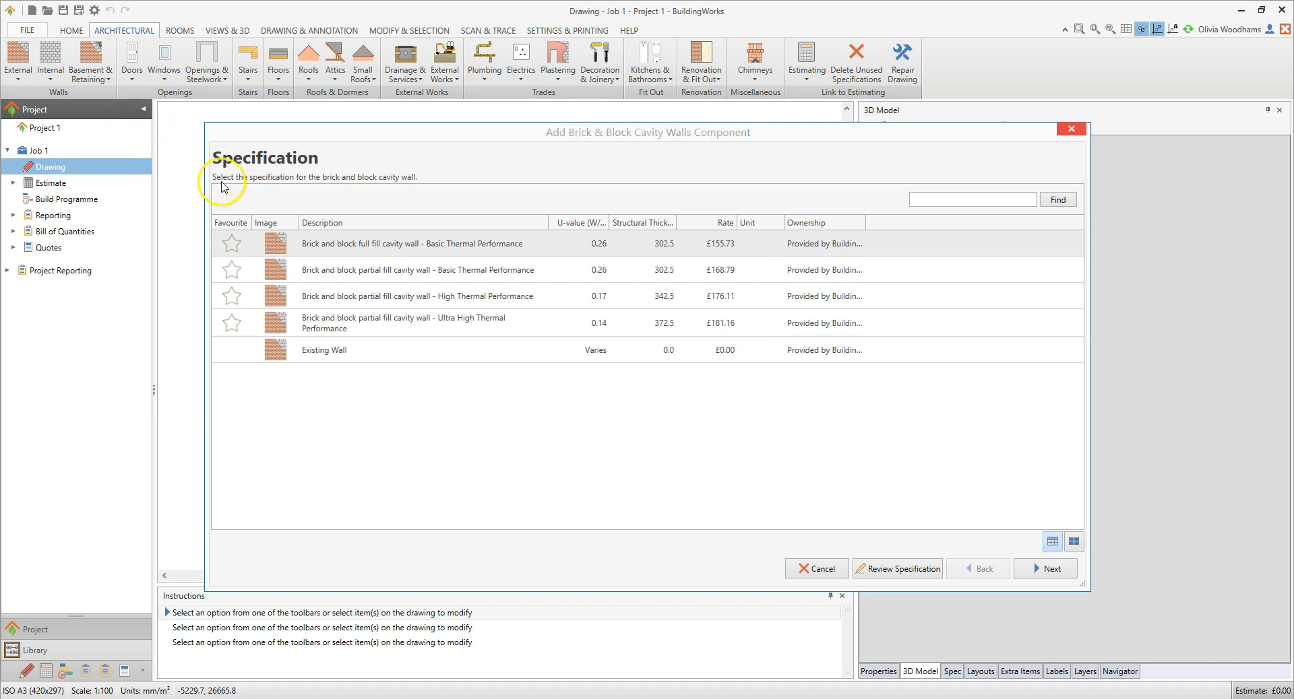
left_click(411, 355)
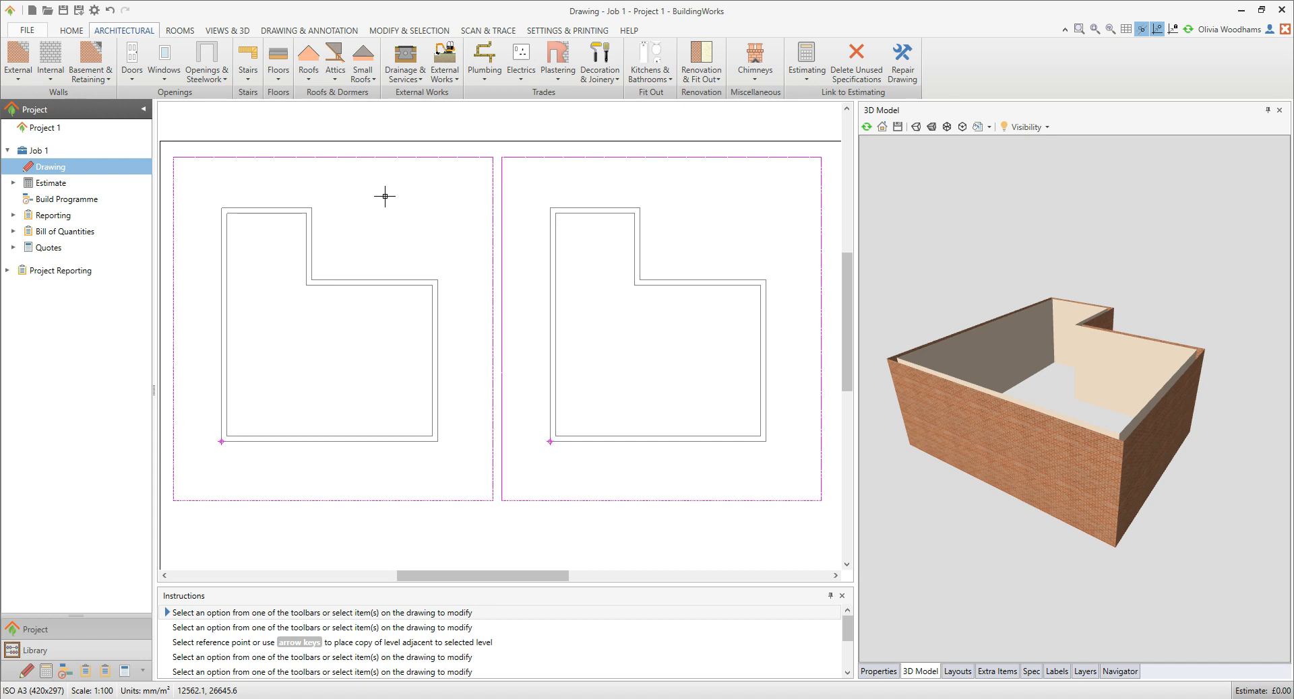
Step: Start a Roof Re-Tiling component with the "Re-tiling with plain tiles to cut roof" specification and open it for full-size review
left_click(307, 75)
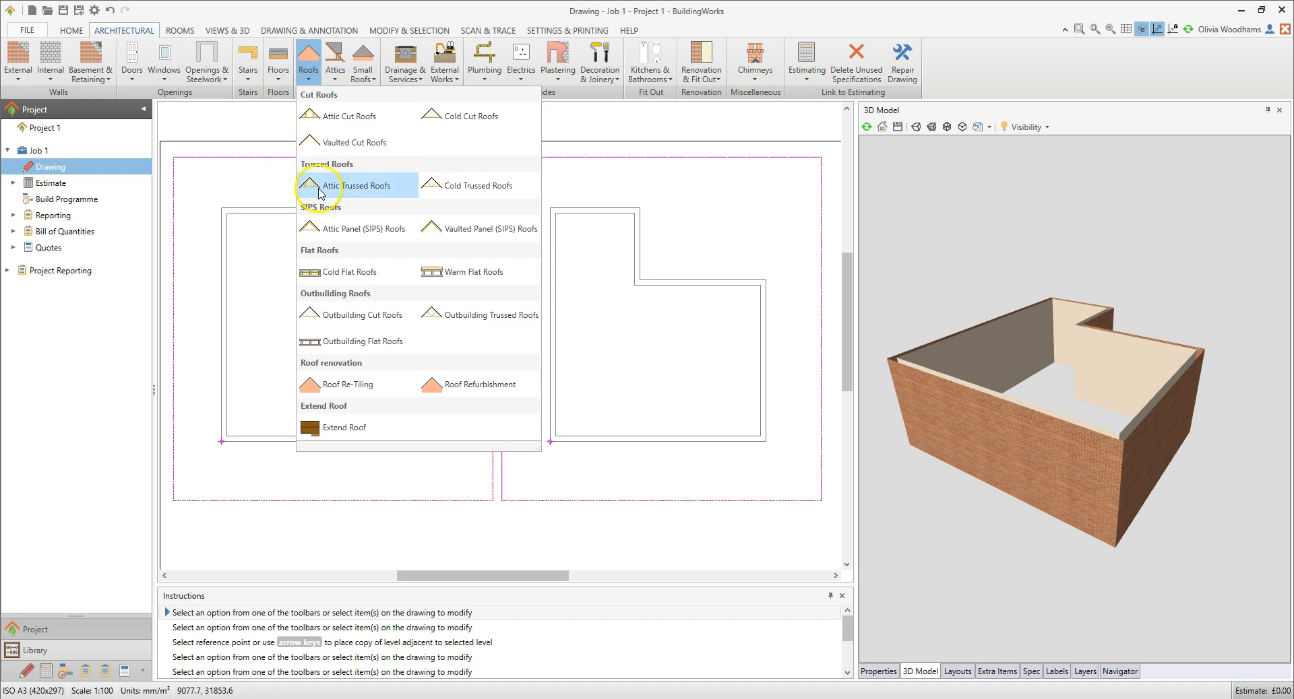
left_click(381, 393)
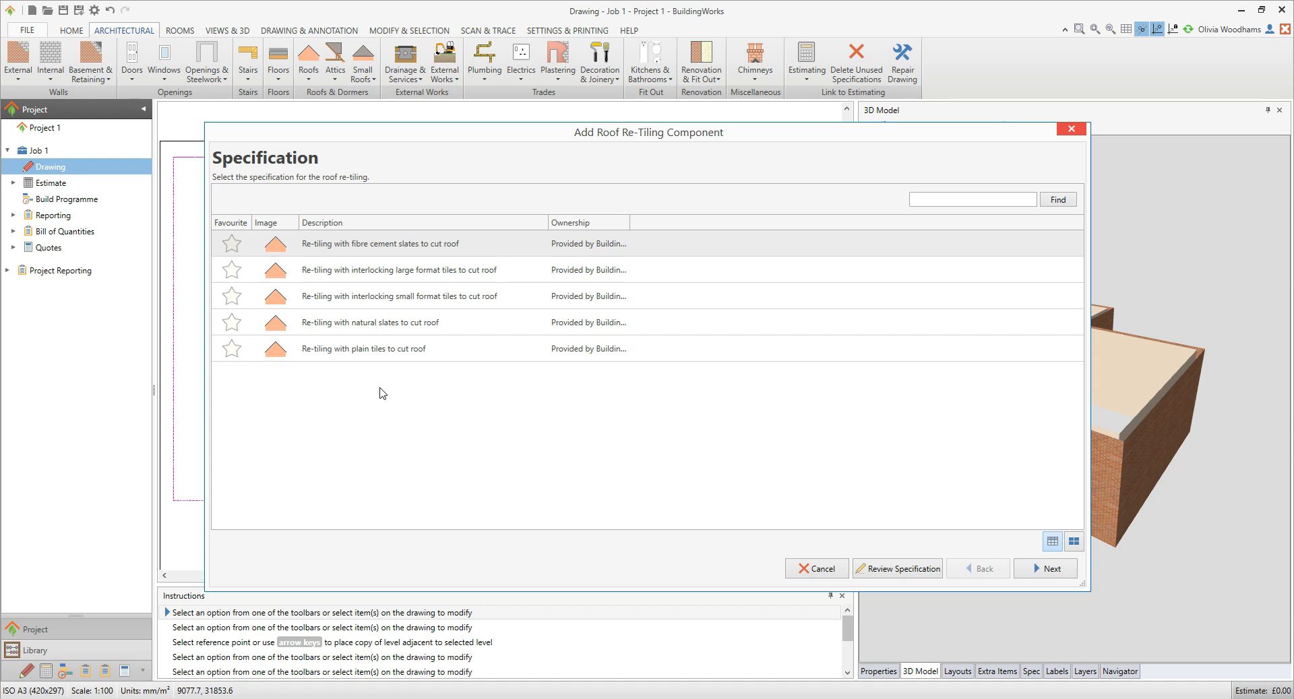
left_click(470, 353)
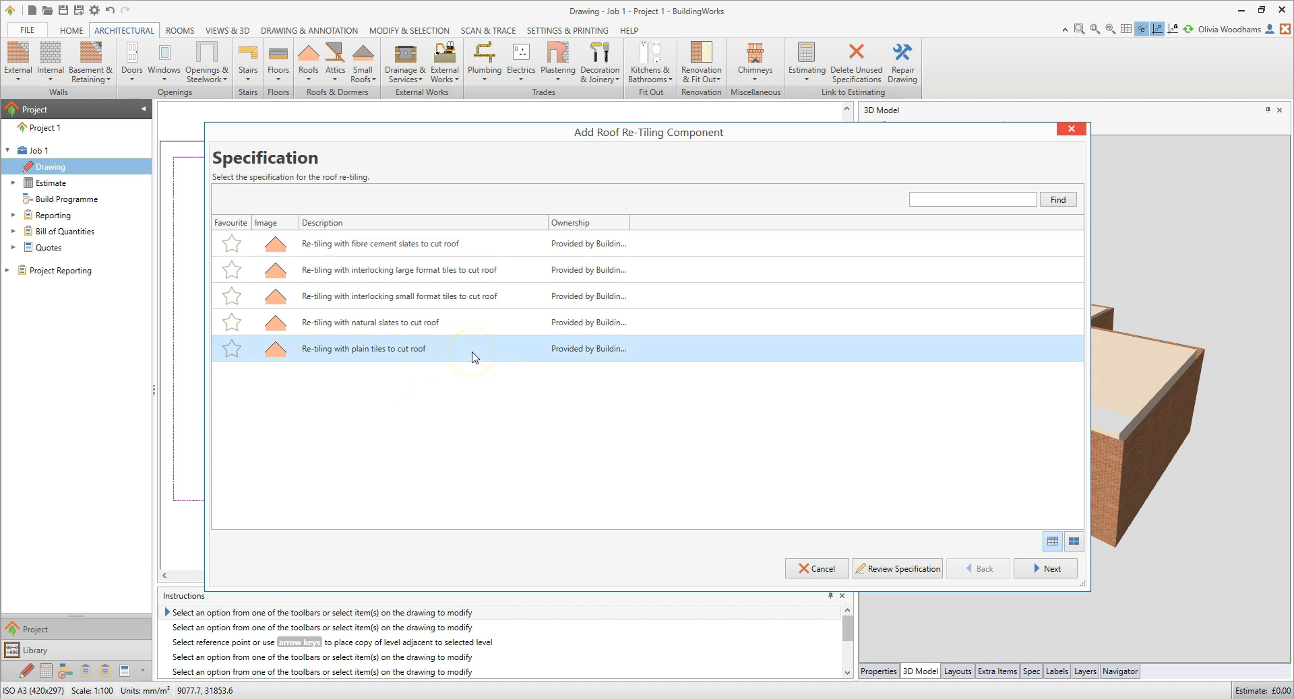
left_click(882, 568)
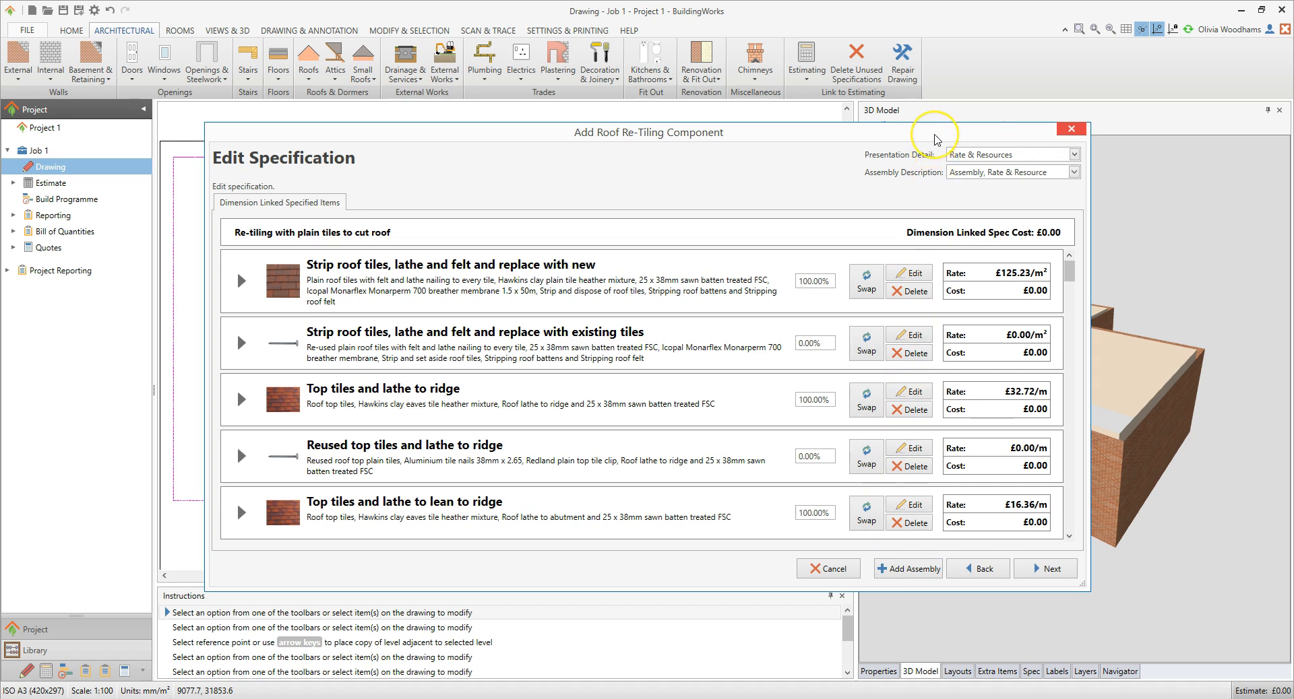
double_click(935, 135)
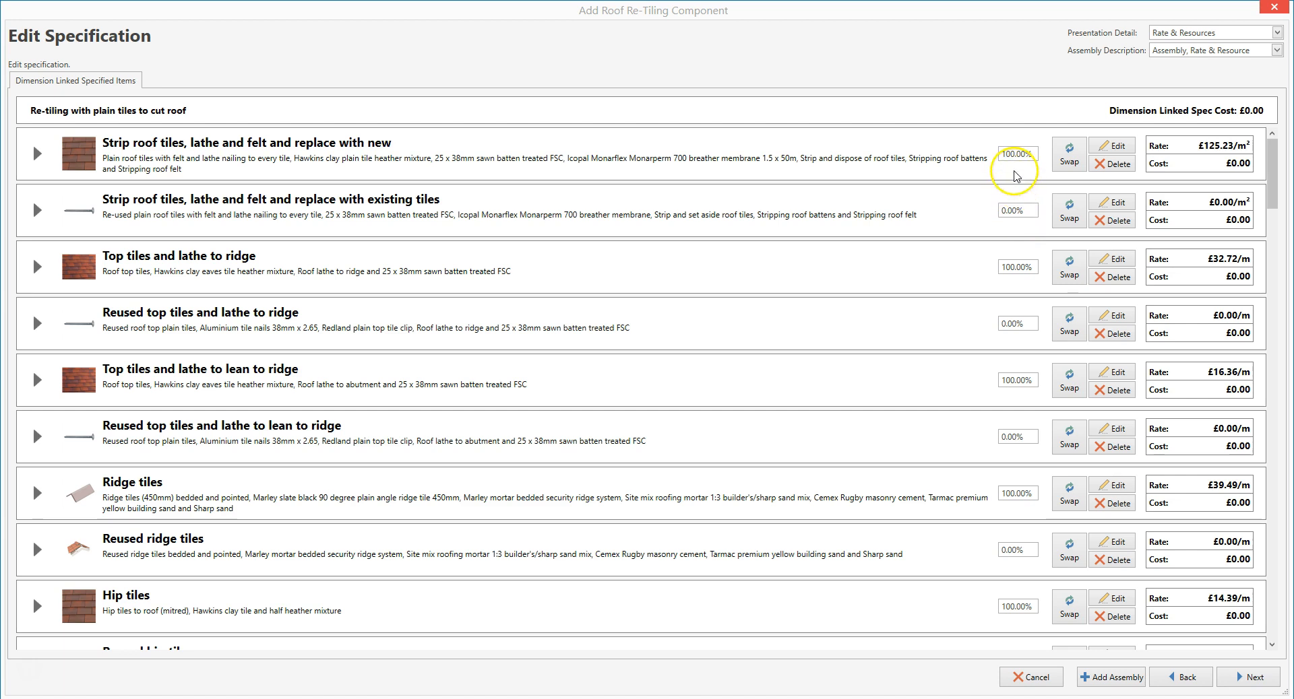
Step: Set stripping roof tiles, lathe and felt to 40% replaced with new and 60% replaced with existing tiles
left_click(1016, 177)
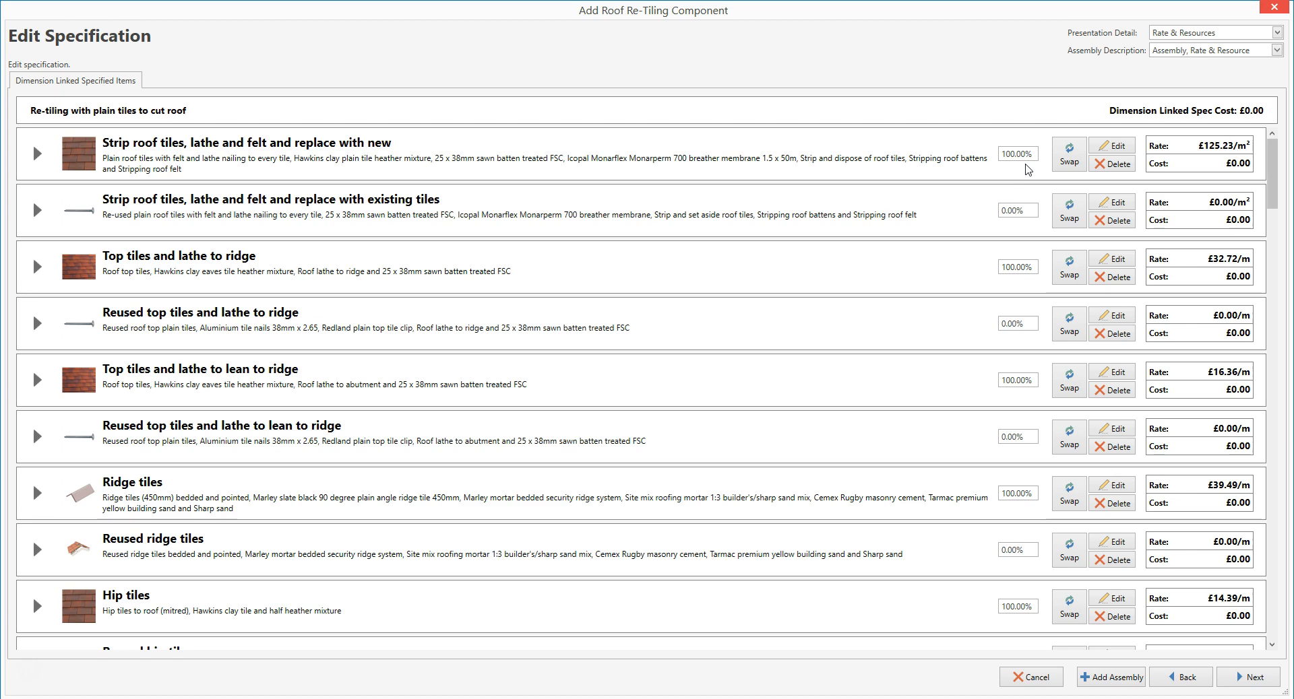
left_click(1022, 172)
type("40")
left_click(1021, 192)
left_click(1018, 209)
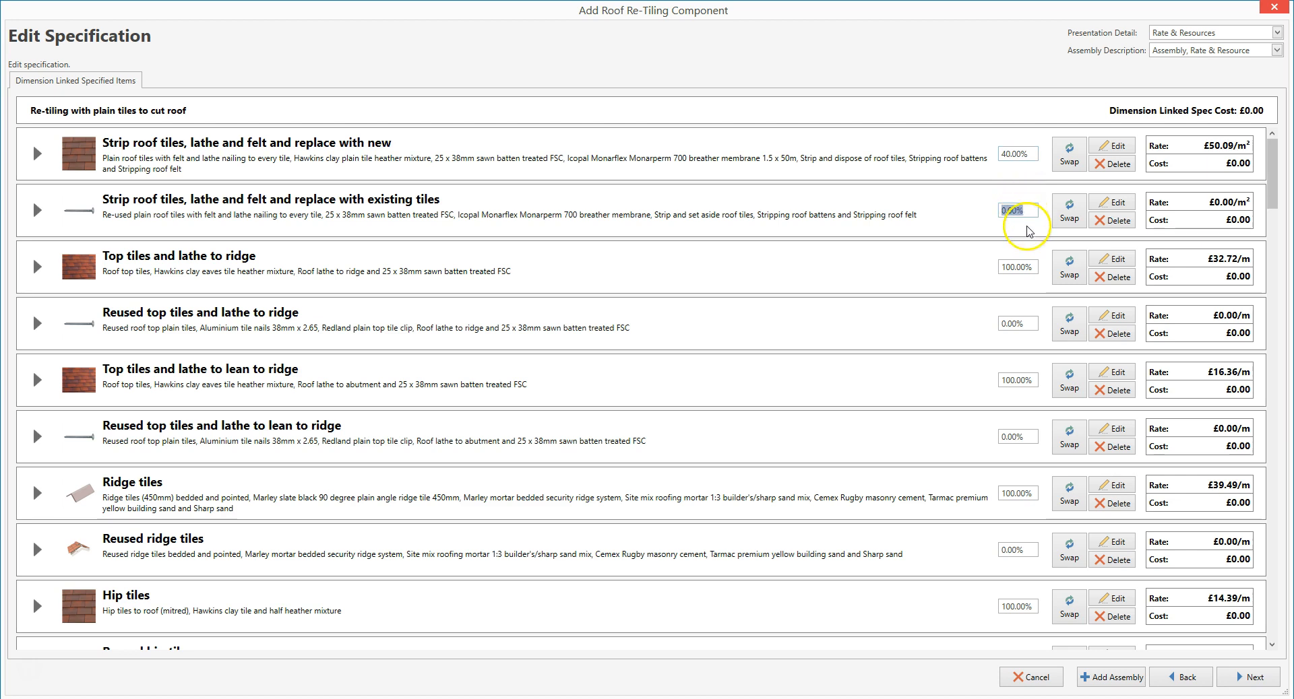
type("6")
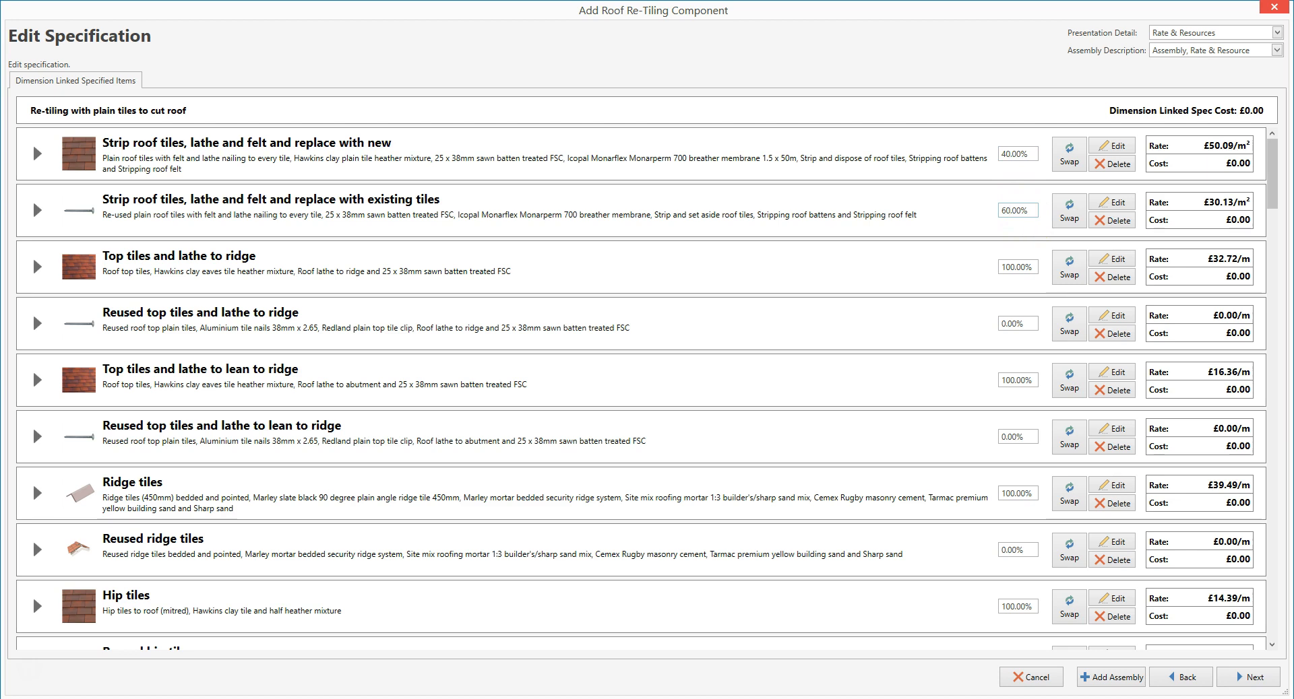
left_click(1026, 229)
Step: Set "Top tiles and lathe to ridge" to 40% and "Reused top tiles and lathe to ridge" to 60%
left_click(1025, 266)
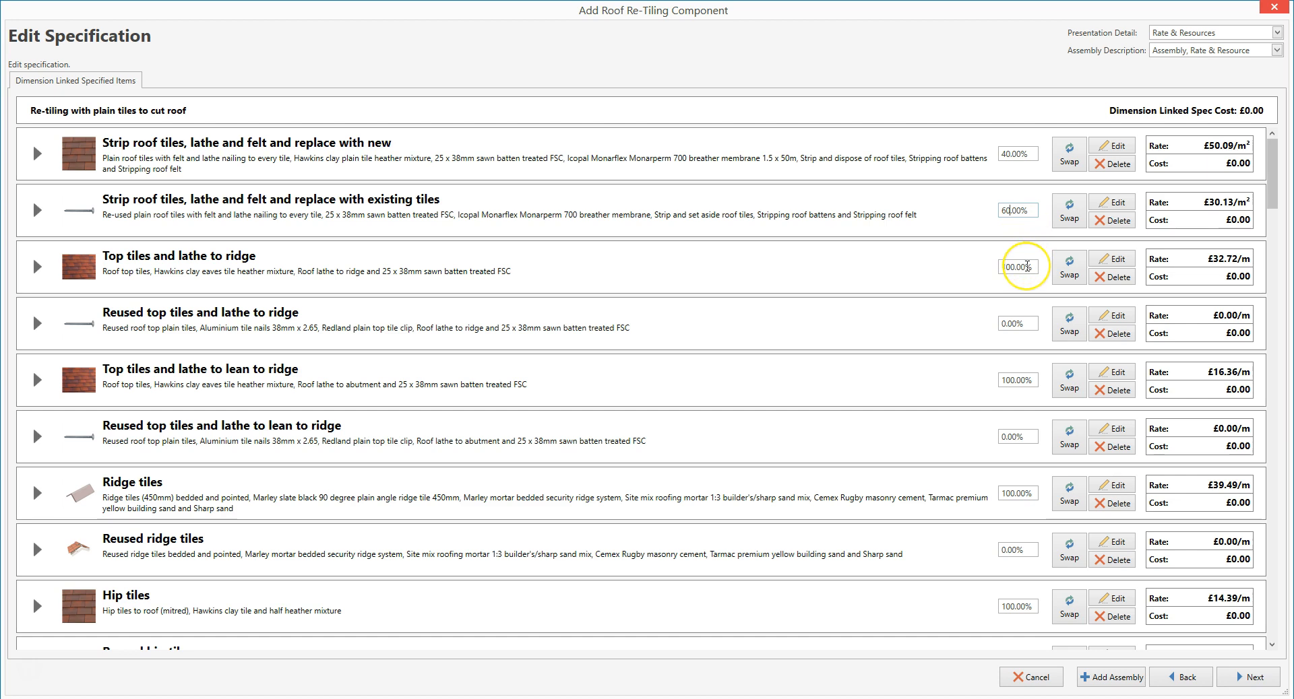
type("40")
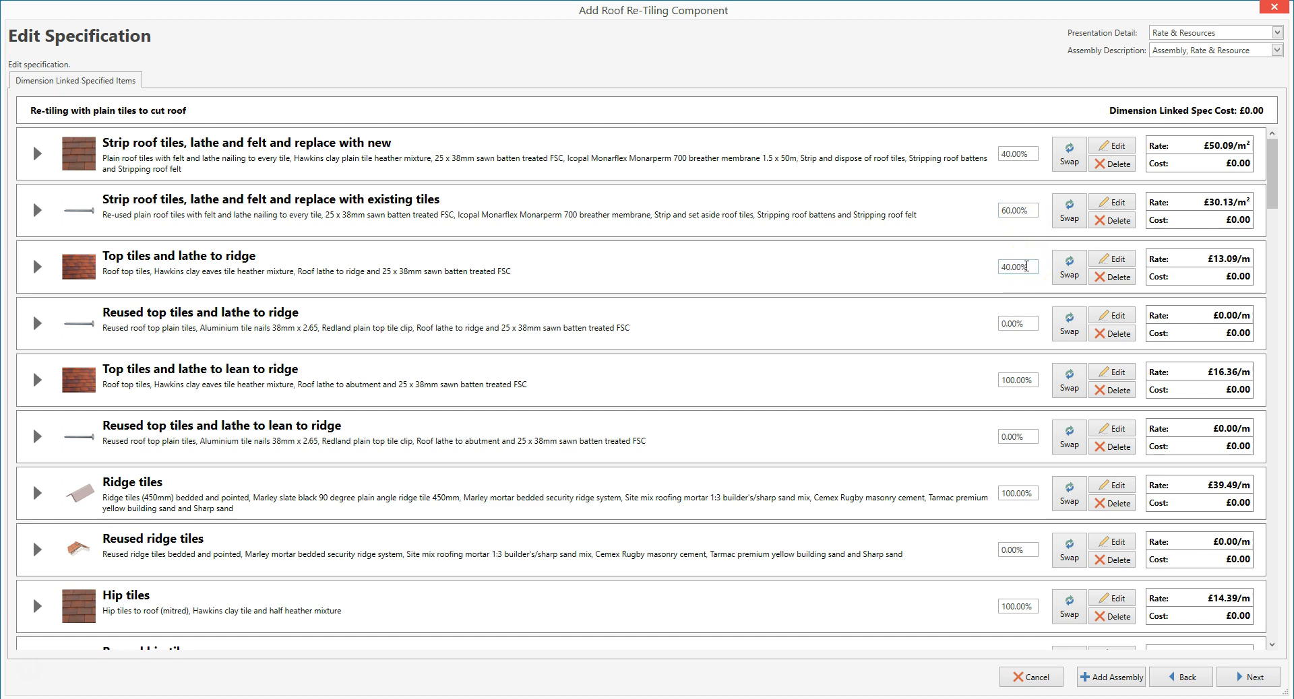
left_click(1026, 324)
type("60")
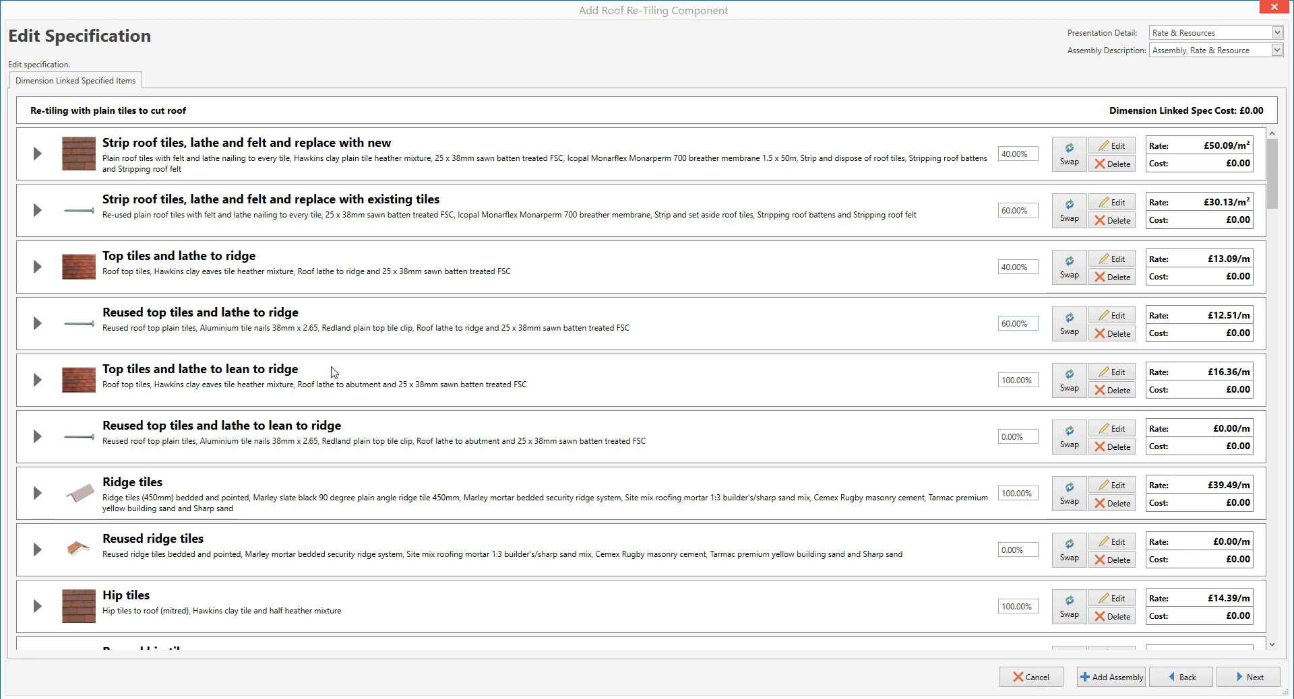
left_click(1007, 322)
Step: Review the remaining re-tiling assemblies, accept the specification, and continue with the Apex roof type
left_click_drag(1273, 165, 1274, 344)
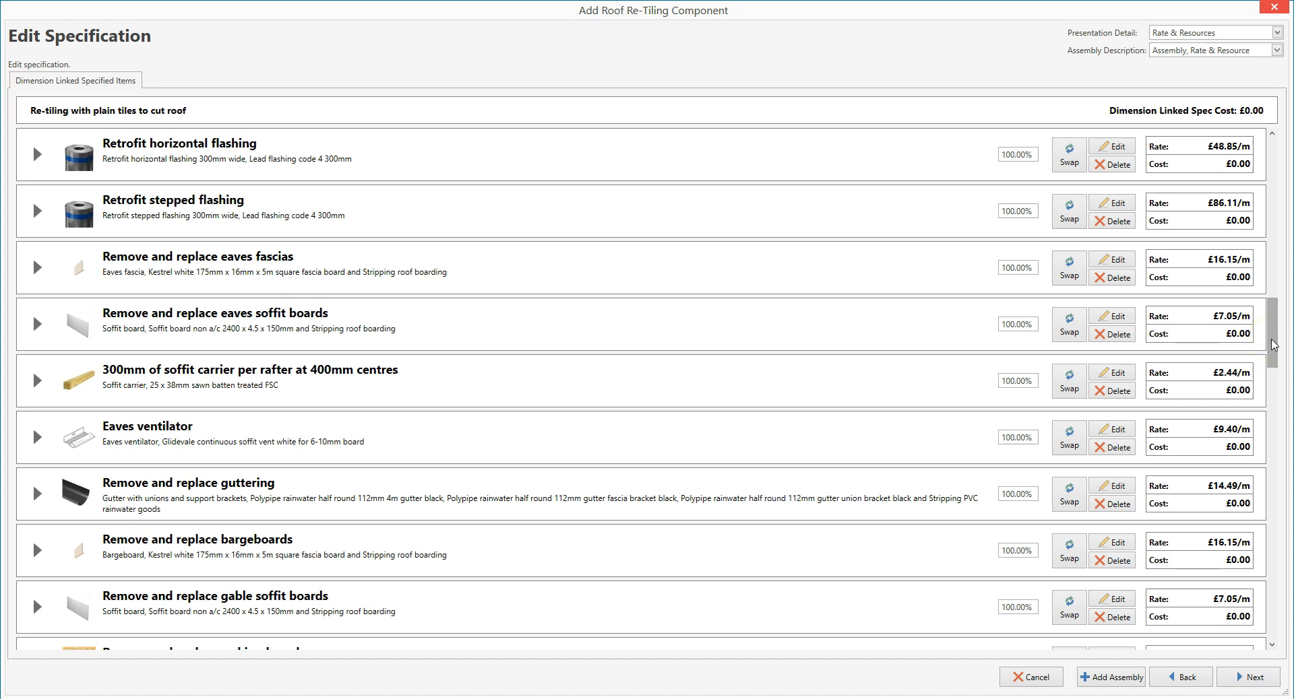
left_click_drag(1273, 344, 1272, 434)
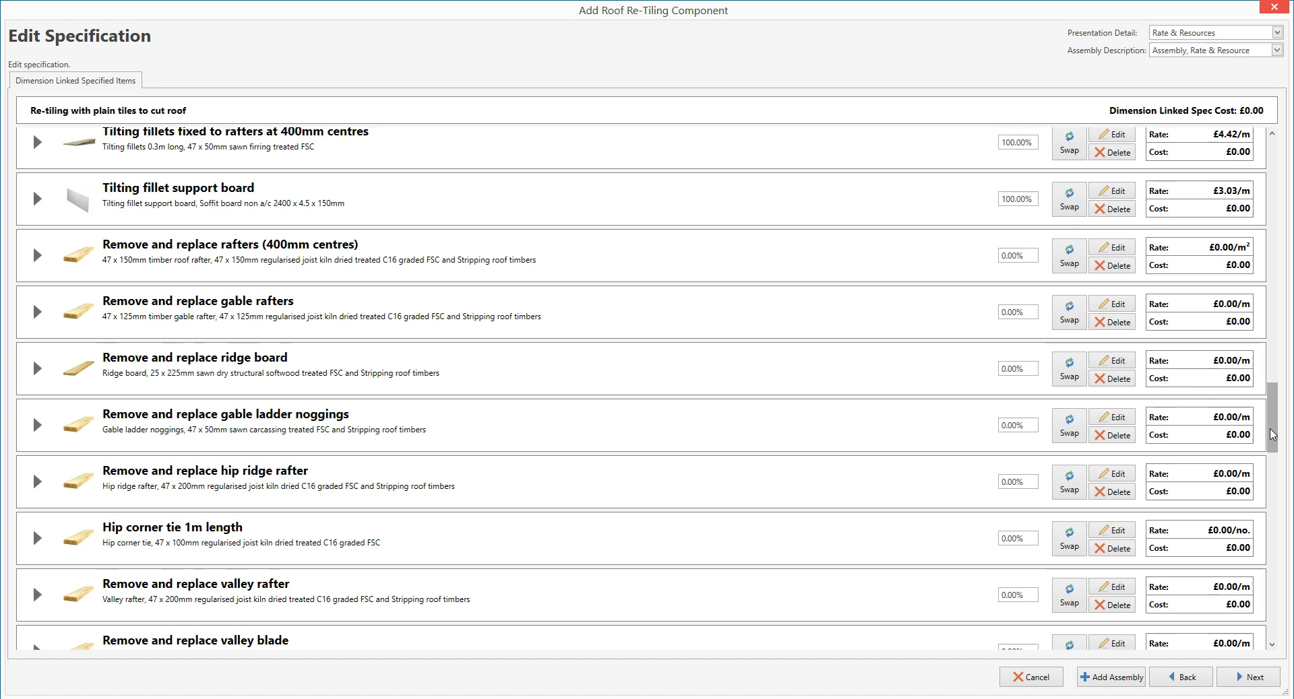
left_click(1237, 678)
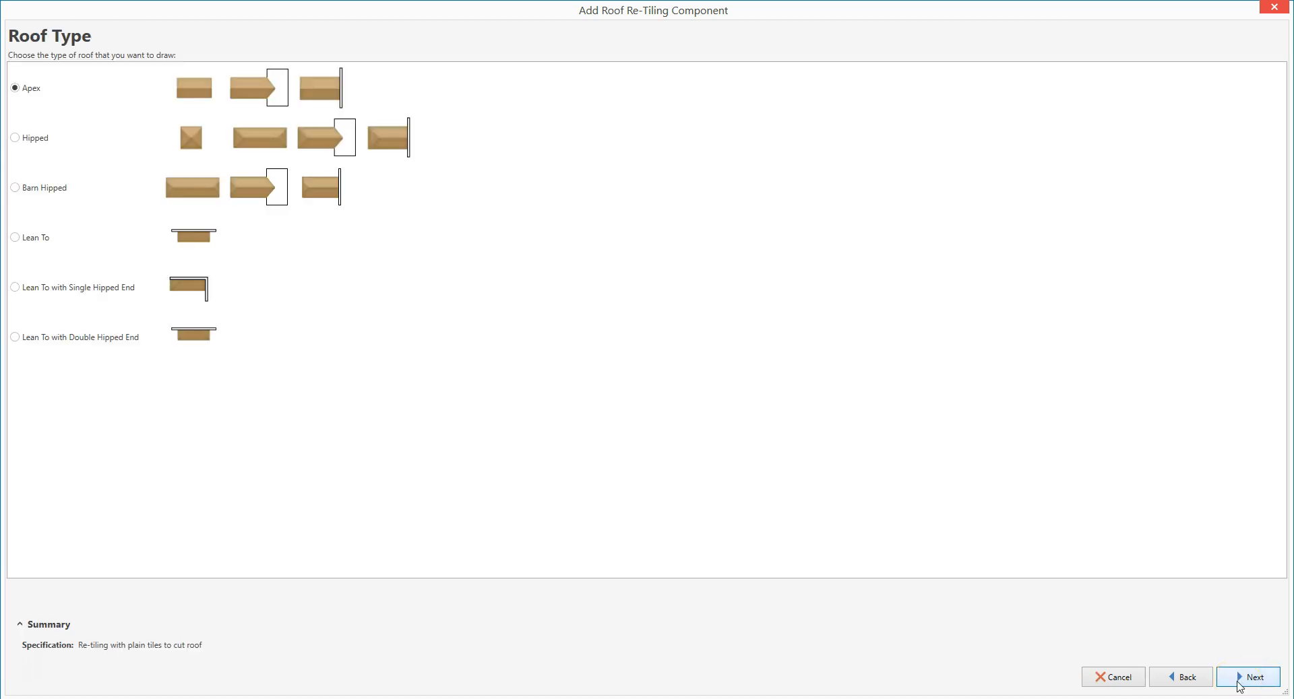
left_click(1256, 681)
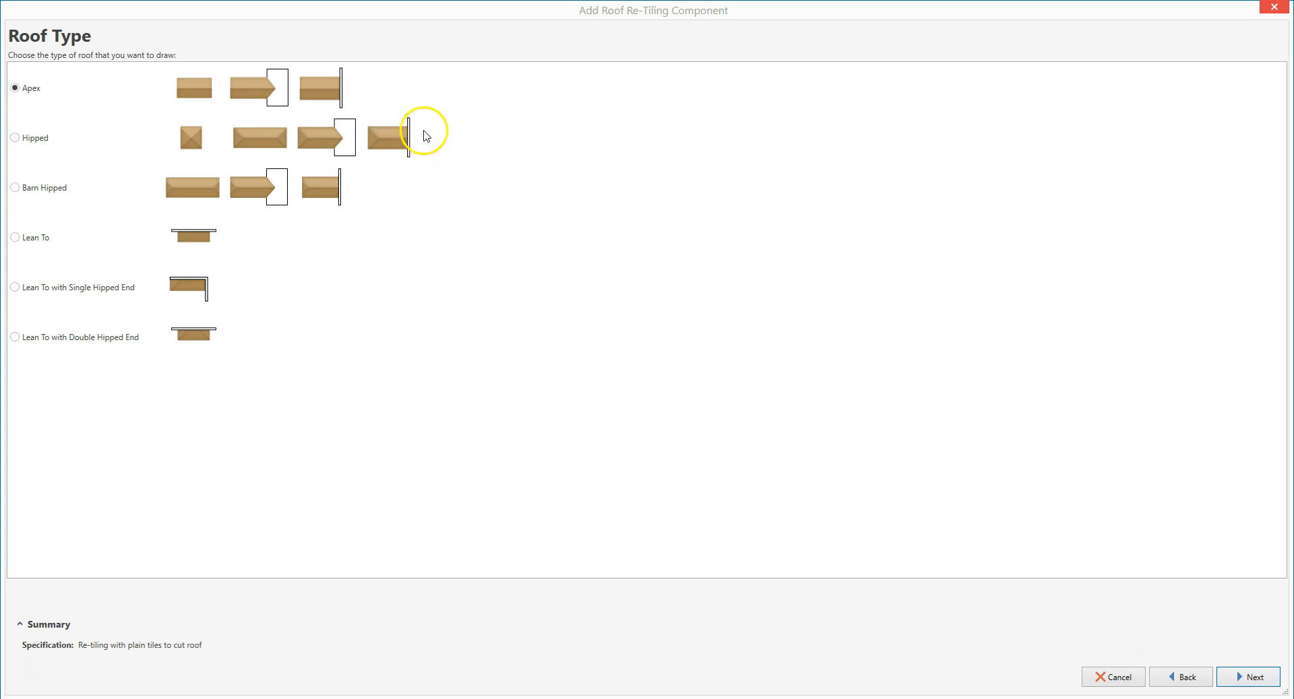
mouse_move(352, 94)
left_click(1252, 679)
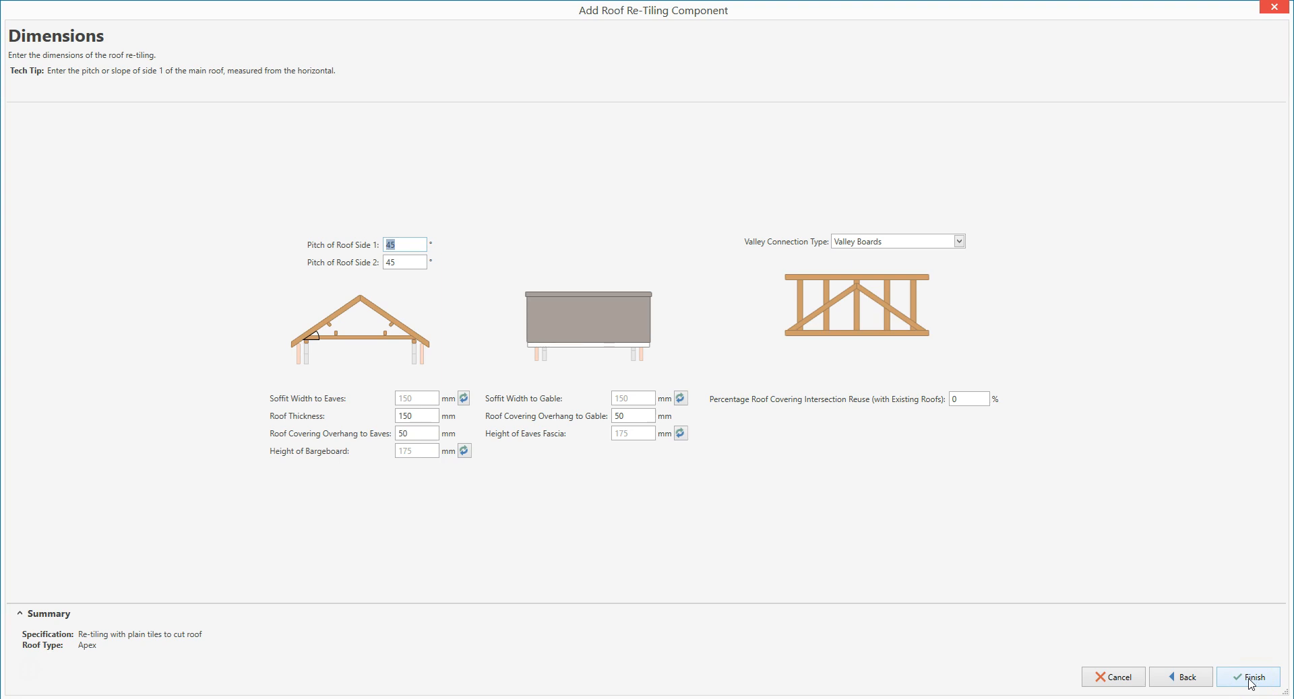
Step: Set the pitch of both roof sides to 40° and finish the re-tiling component's dimensions
type("40")
key("Tab")
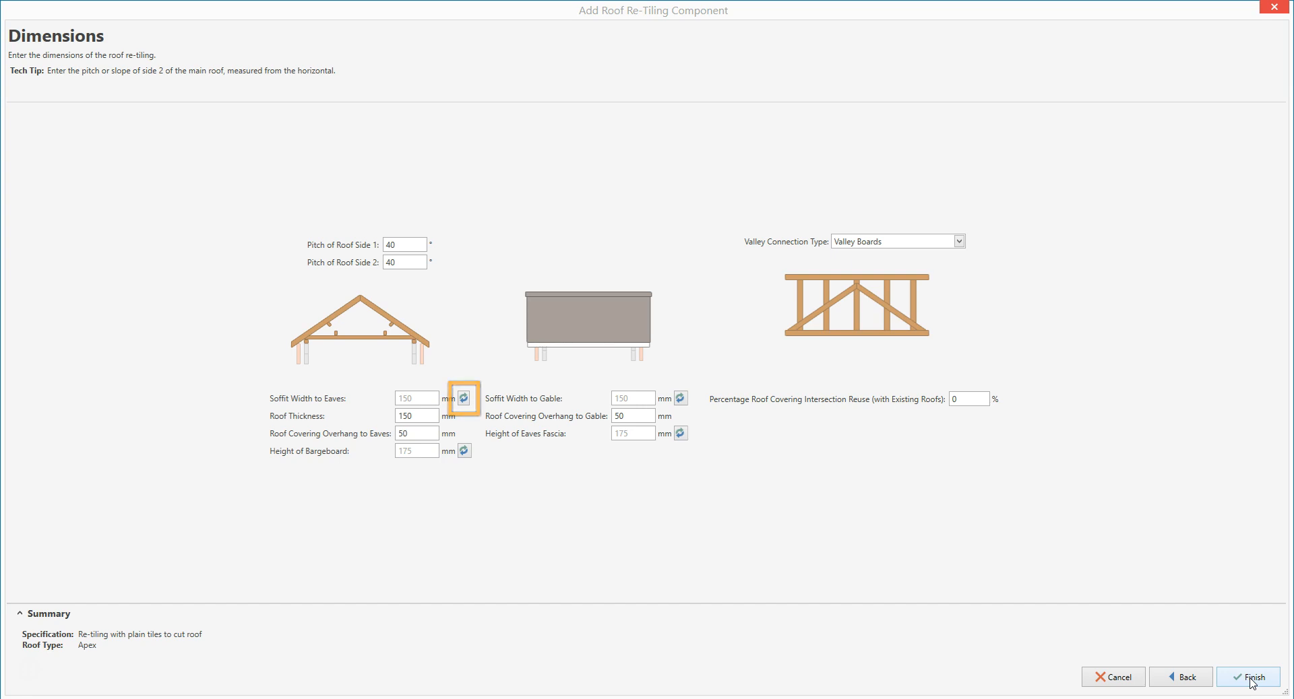
left_click(1252, 681)
left_click(1248, 677)
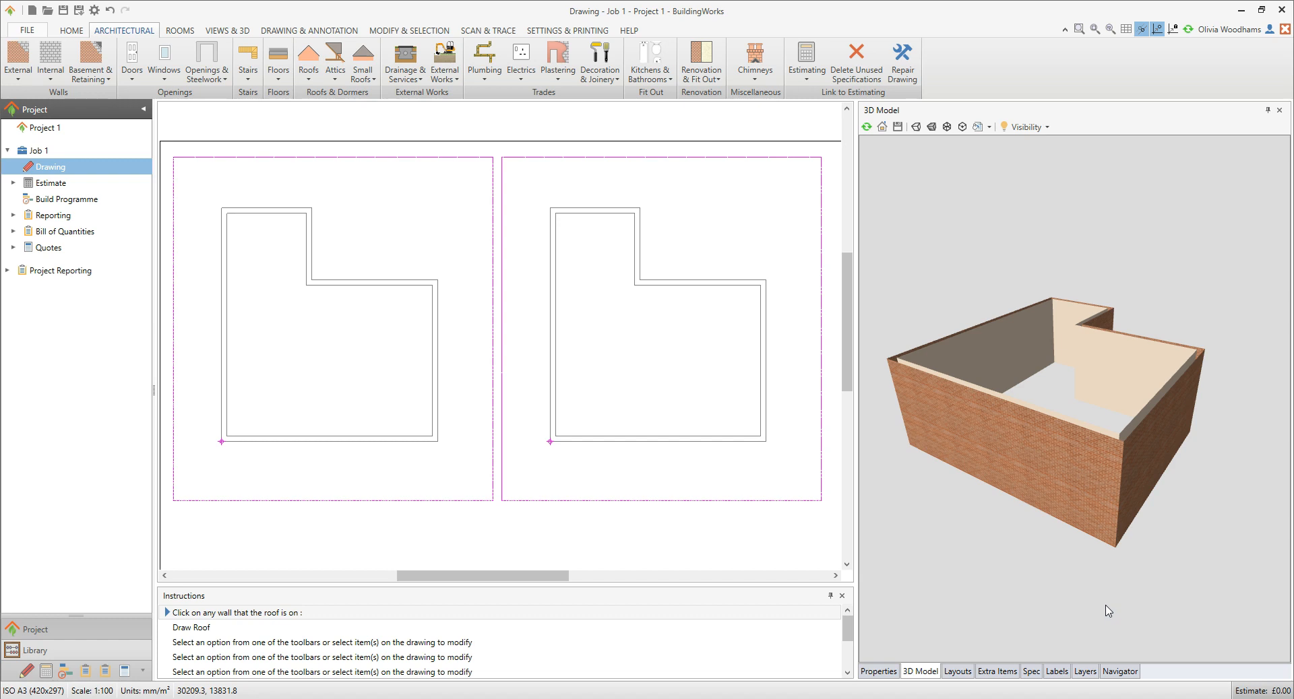
left_click(1106, 611)
Step: Place the apex re-tiling roof over the main rectangular part of the second plan by its wall, two width corners and opposite corner
left_click(697, 282)
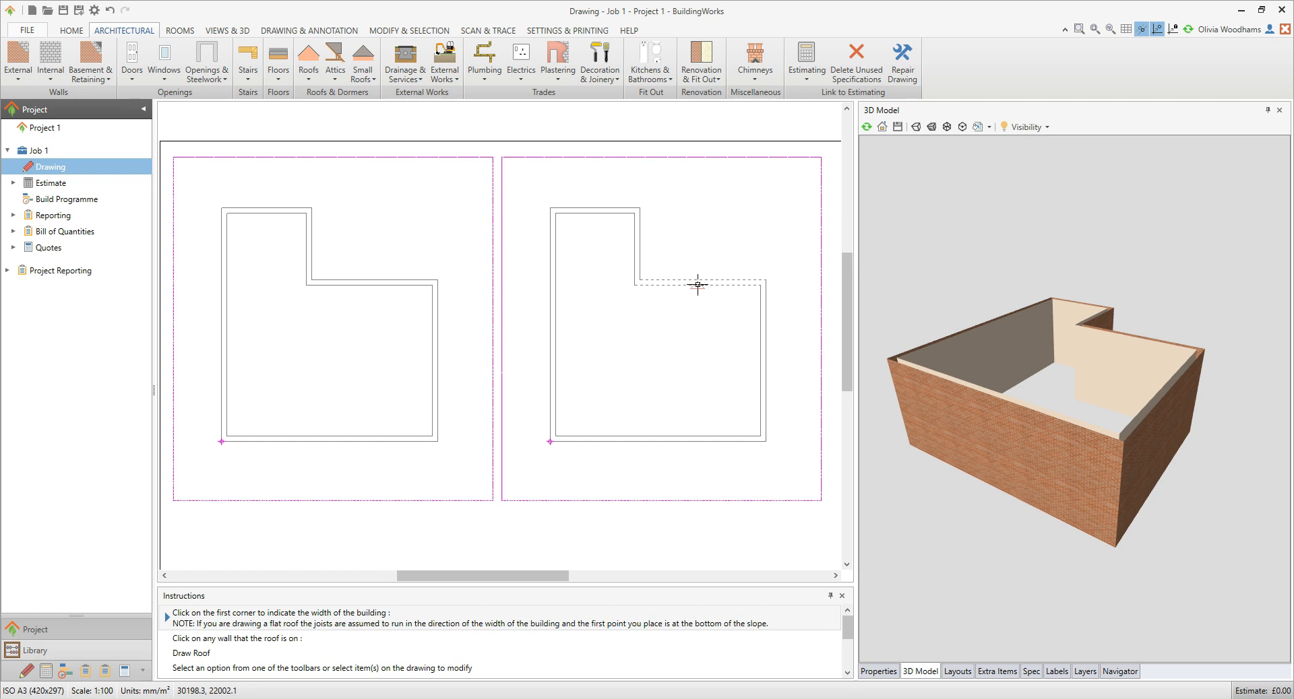
left_click(766, 277)
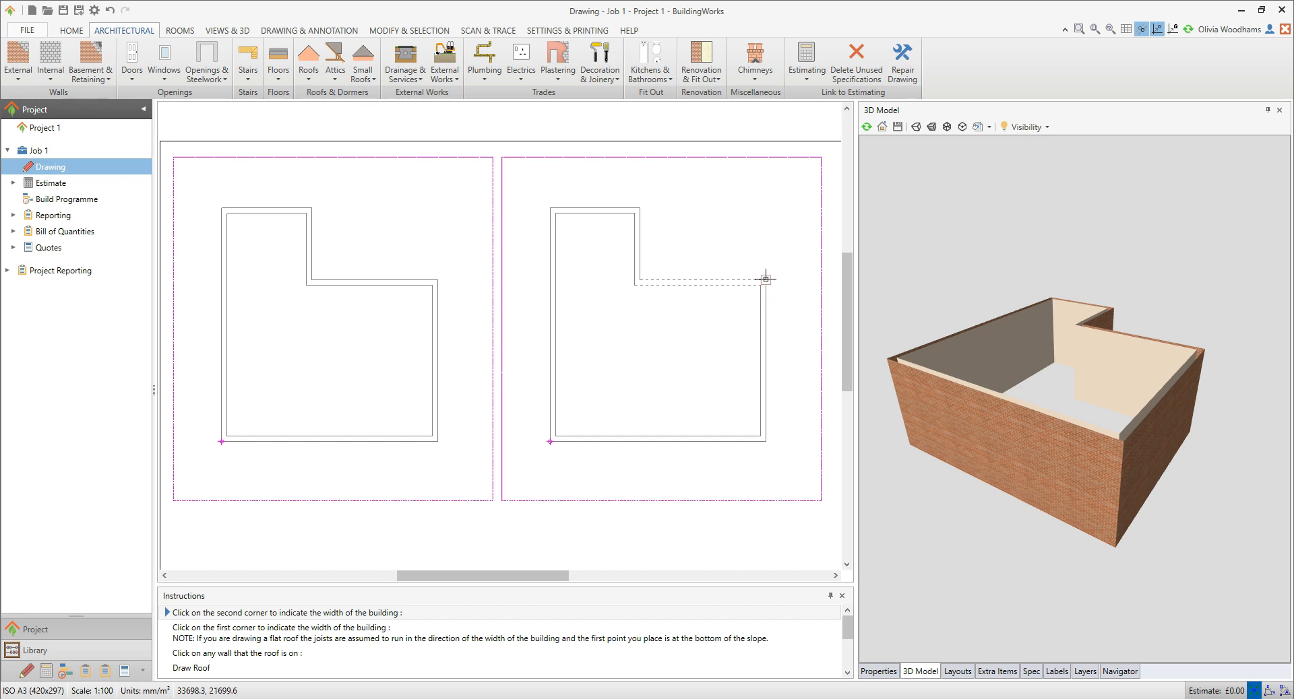
left_click(770, 440)
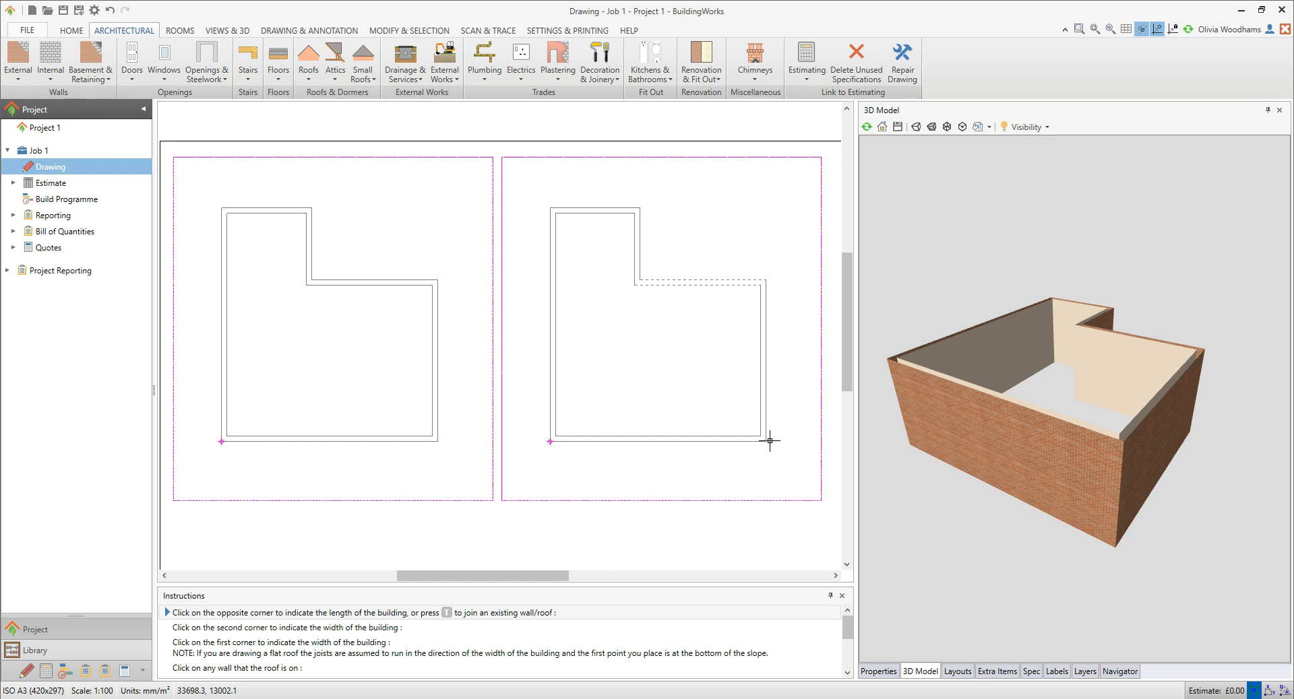
left_click(769, 441)
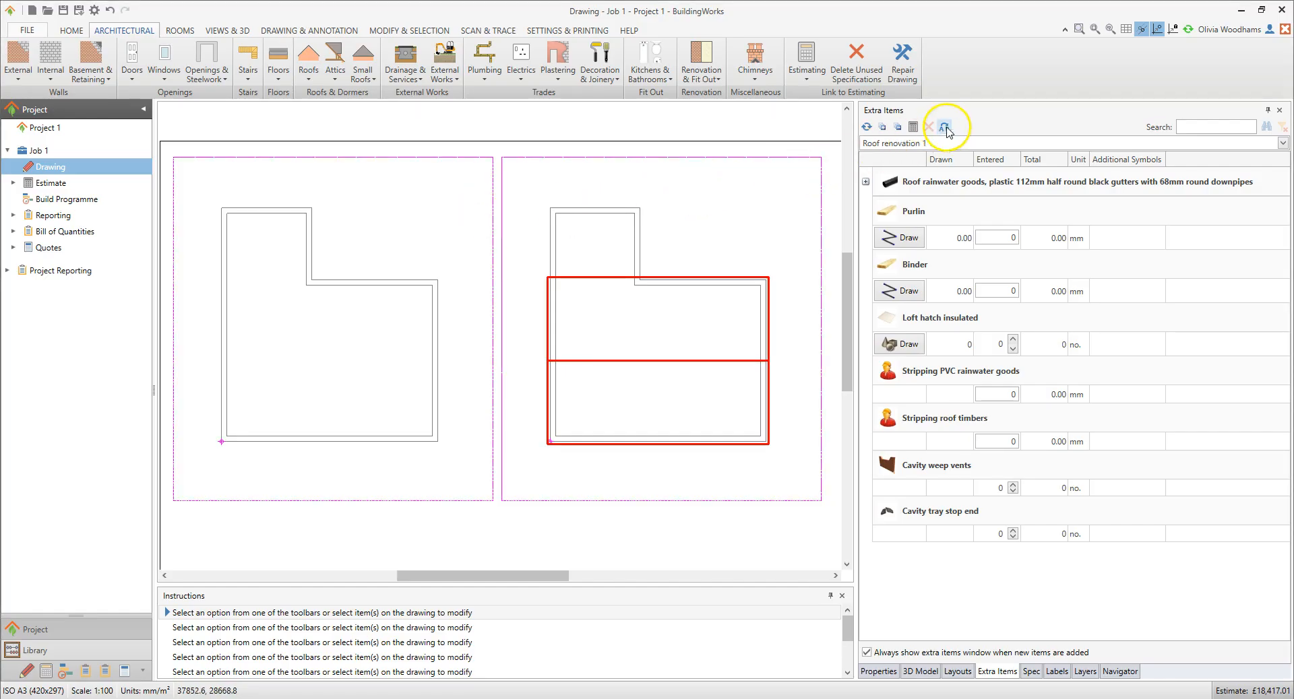
left_click(984, 122)
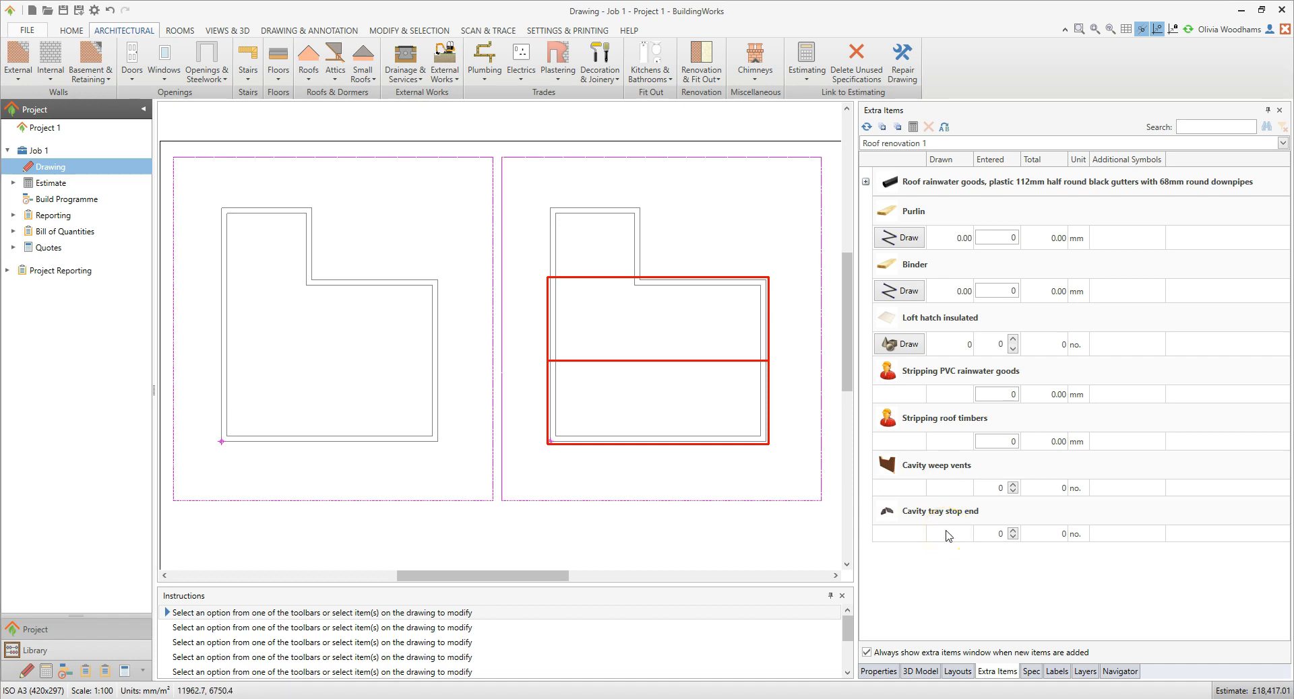
Step: Start another roof re-tiling component with the unused "Re-tiling with plain tiles to cut roof" specification and open it for review
left_click(306, 81)
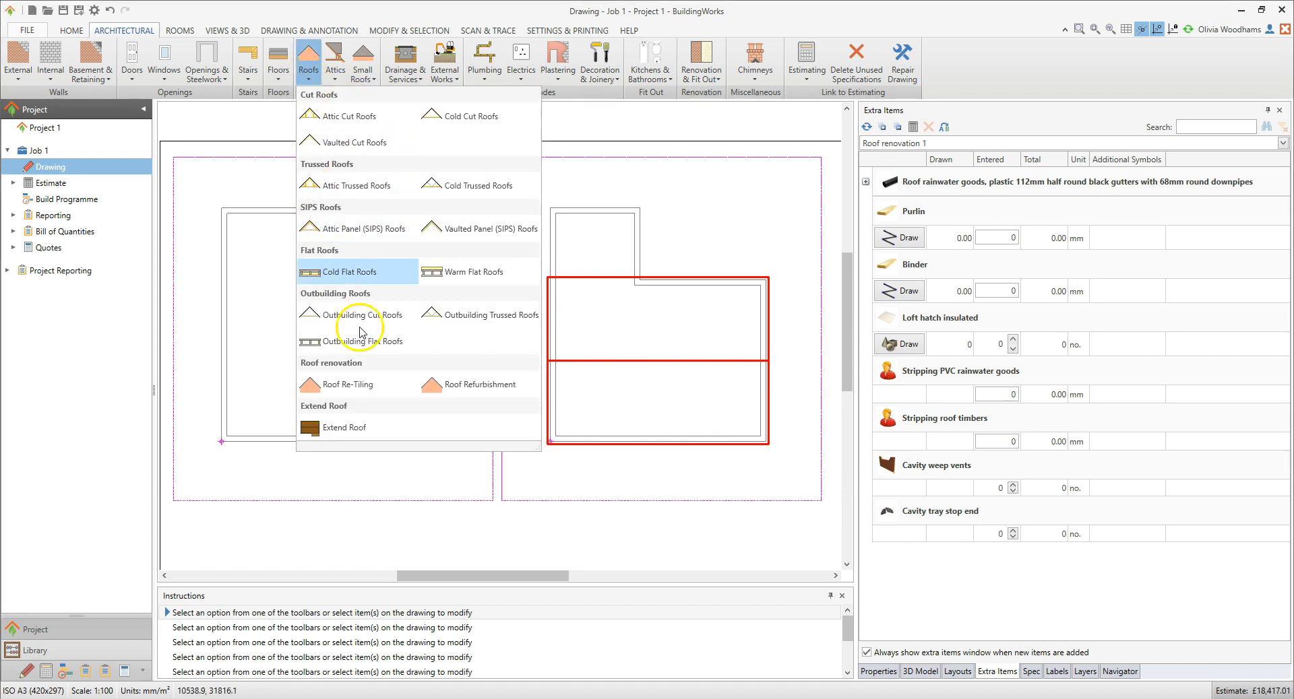
left_click(354, 384)
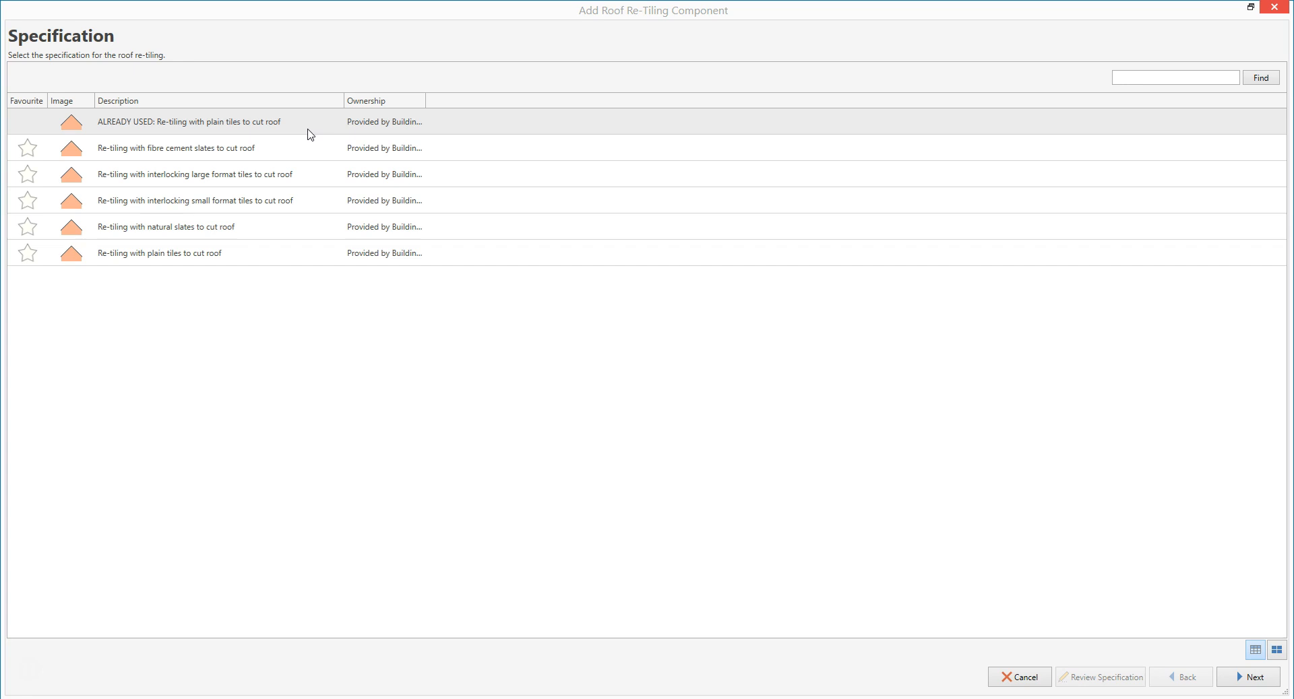
left_click(286, 256)
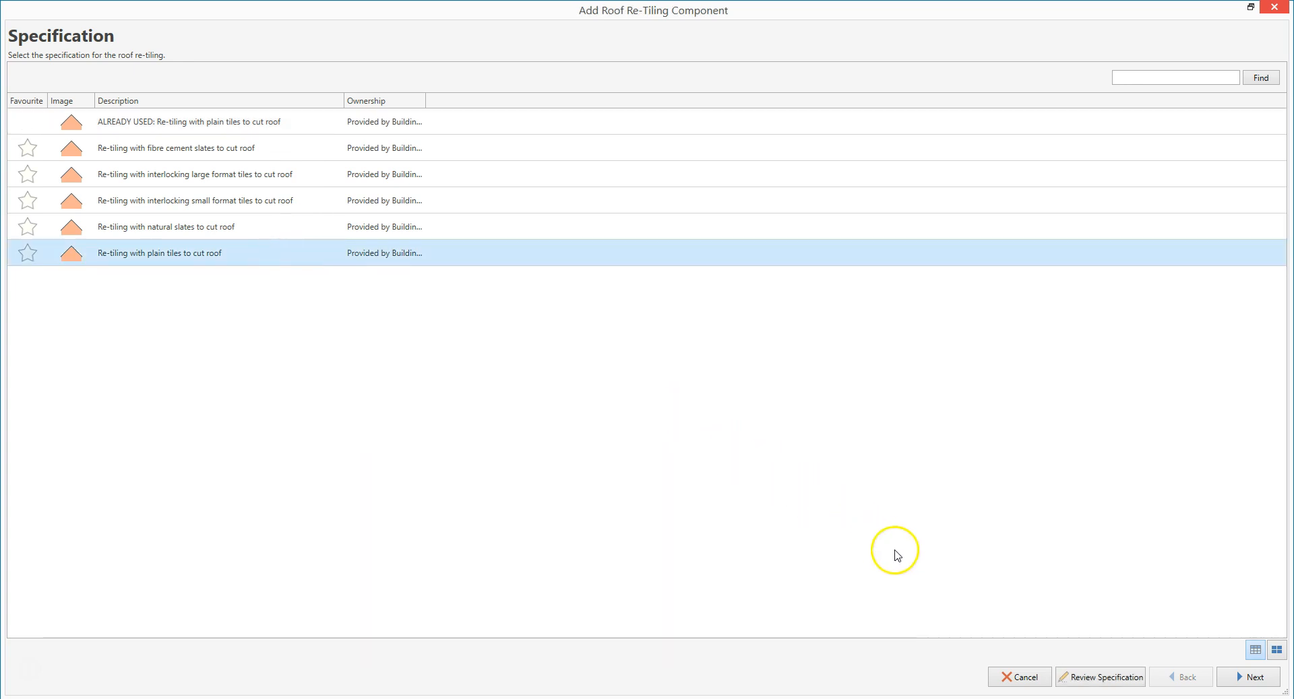
left_click(1103, 676)
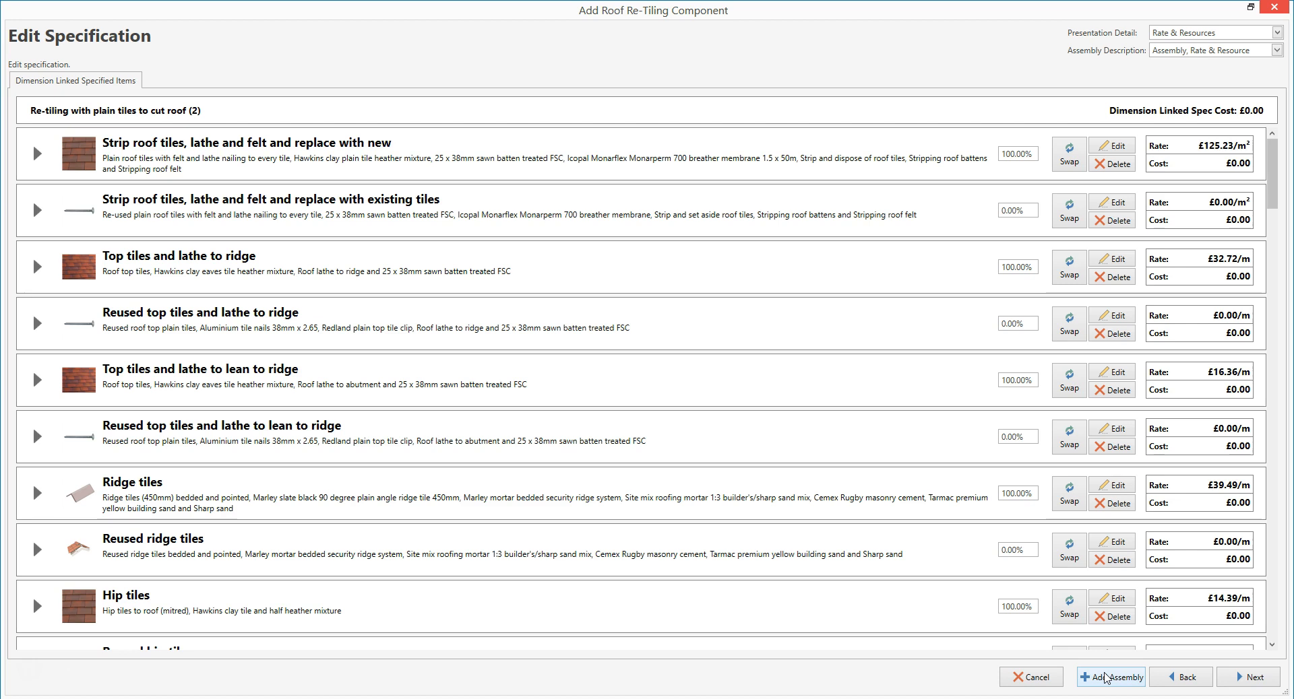
Step: Set "Strip roof tiles, lathe and felt" to 50% for replacement with new tiles and 50% for replacement with existing tiles
left_click(1016, 155)
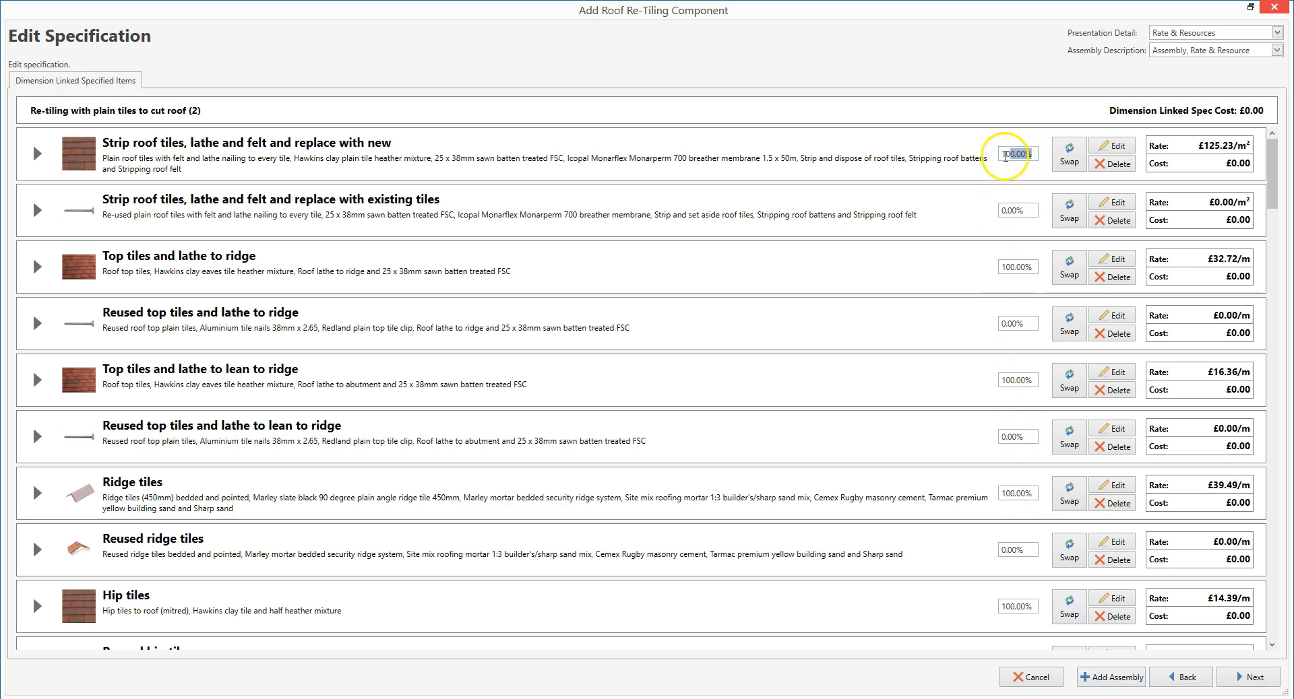
type("50")
left_click(1014, 210)
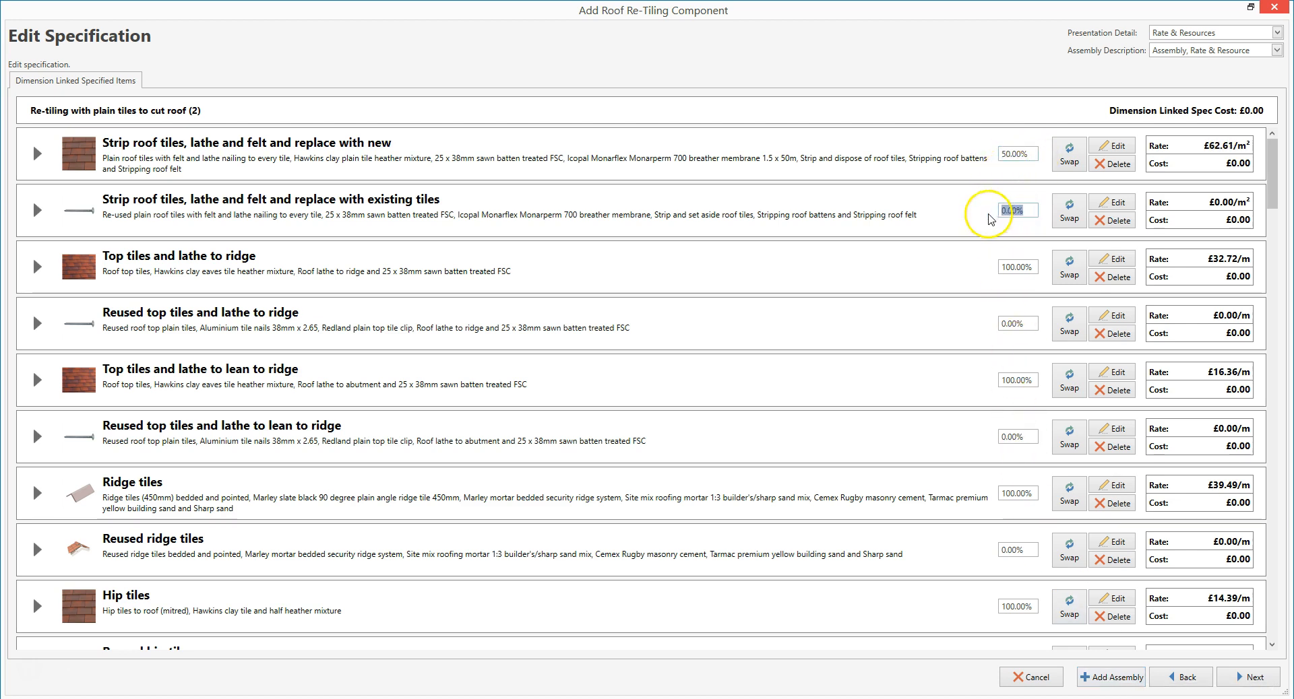
type("50")
Step: Set "Top tiles and lathe to ridge" to 30% and "Reused top tiles and lathe to ridge" to 70%
left_click(1014, 267)
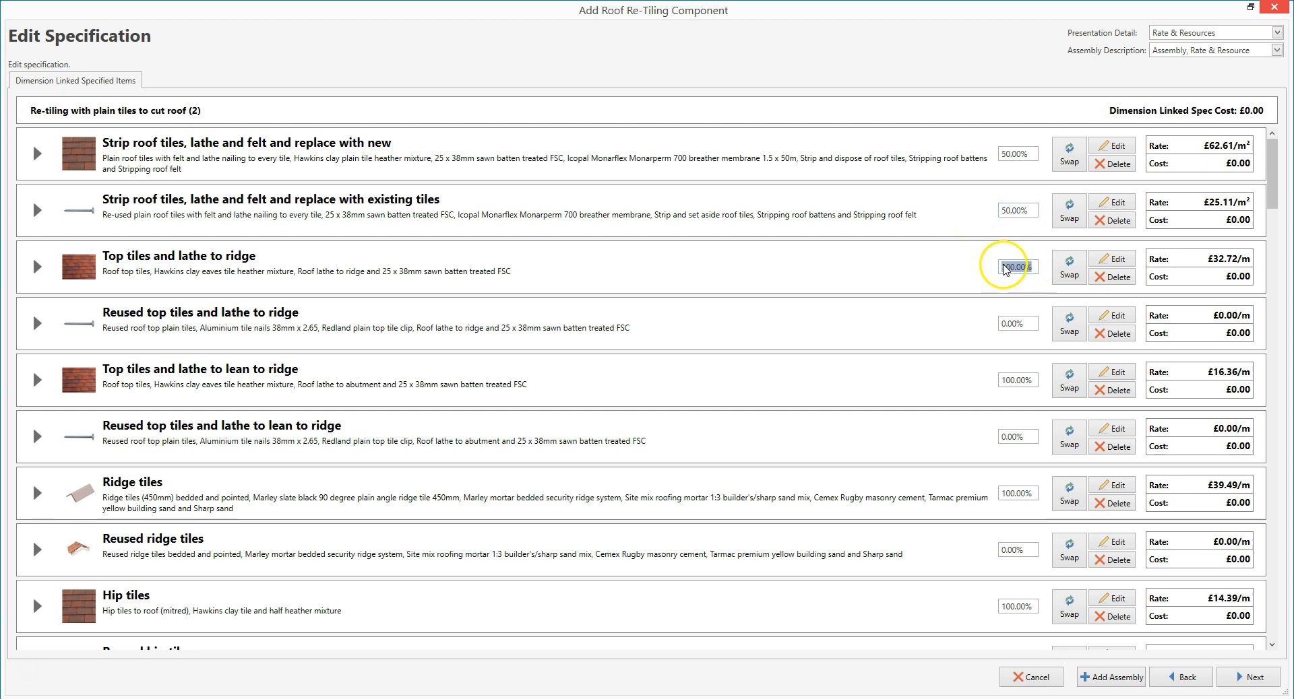
type("30")
left_click(1010, 324)
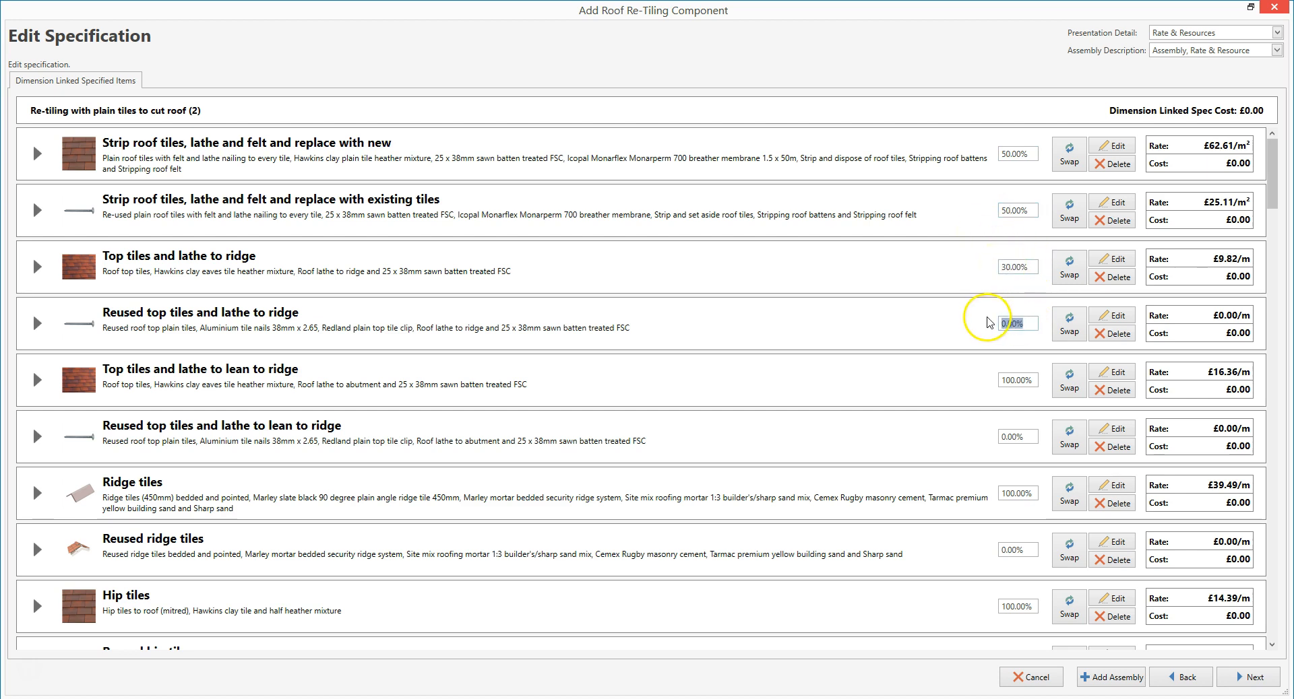
type("70")
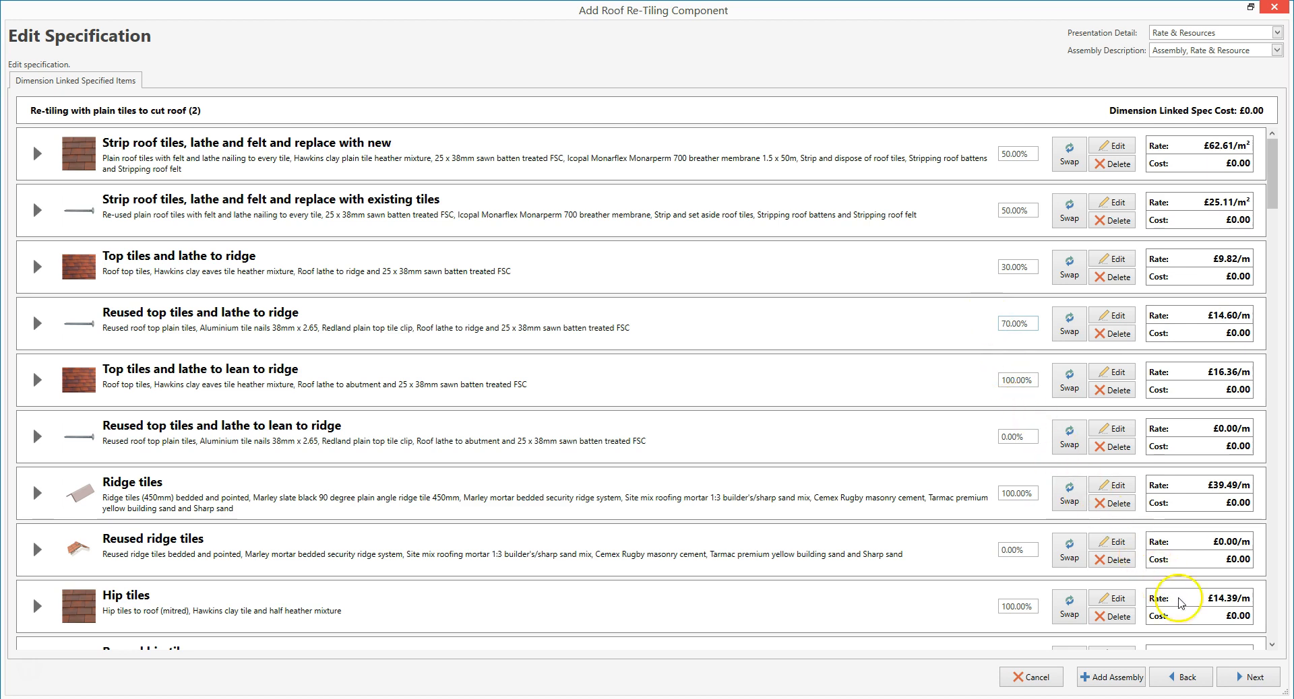
Step: Accept the edited specification and continue with the Apex roof type
left_click(1241, 676)
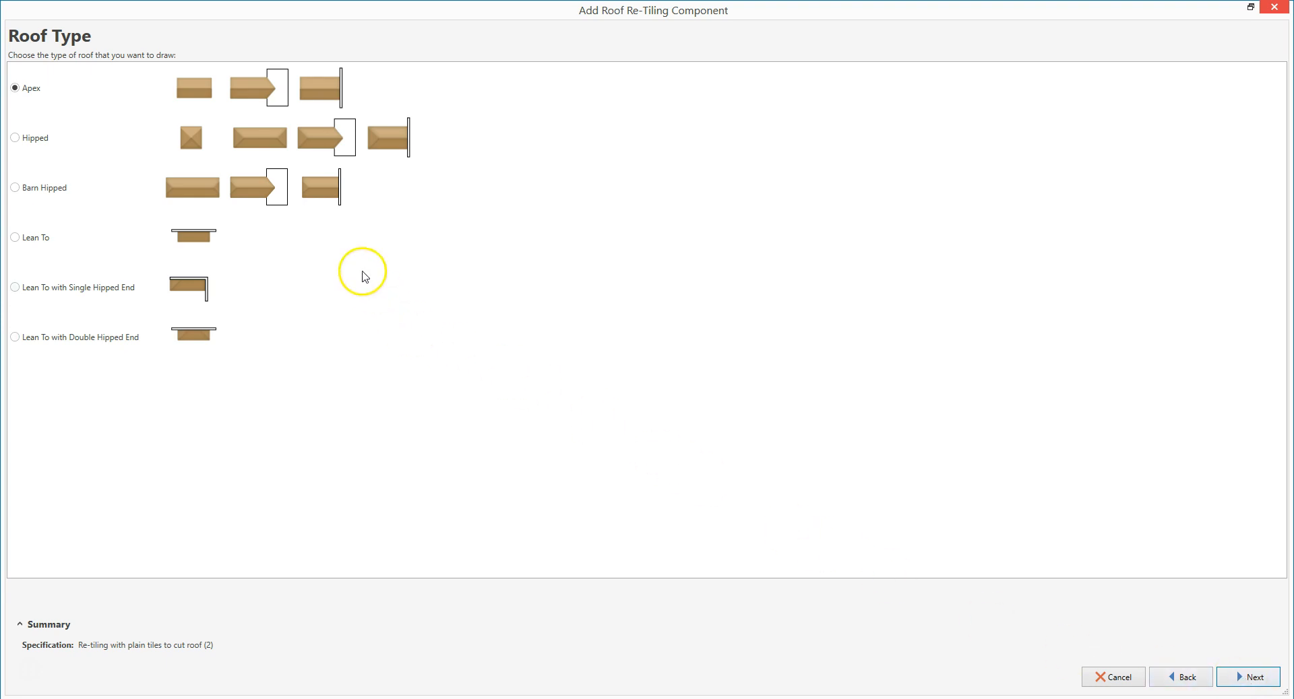
left_click(259, 100)
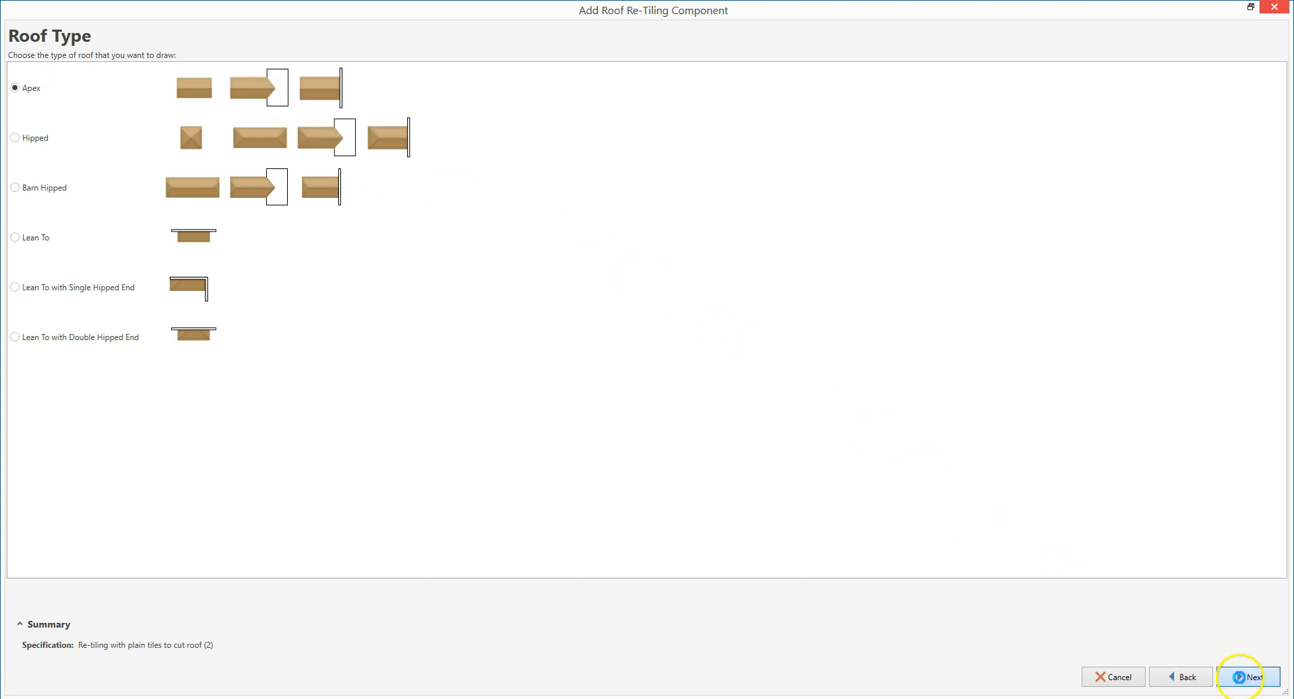
left_click(1241, 677)
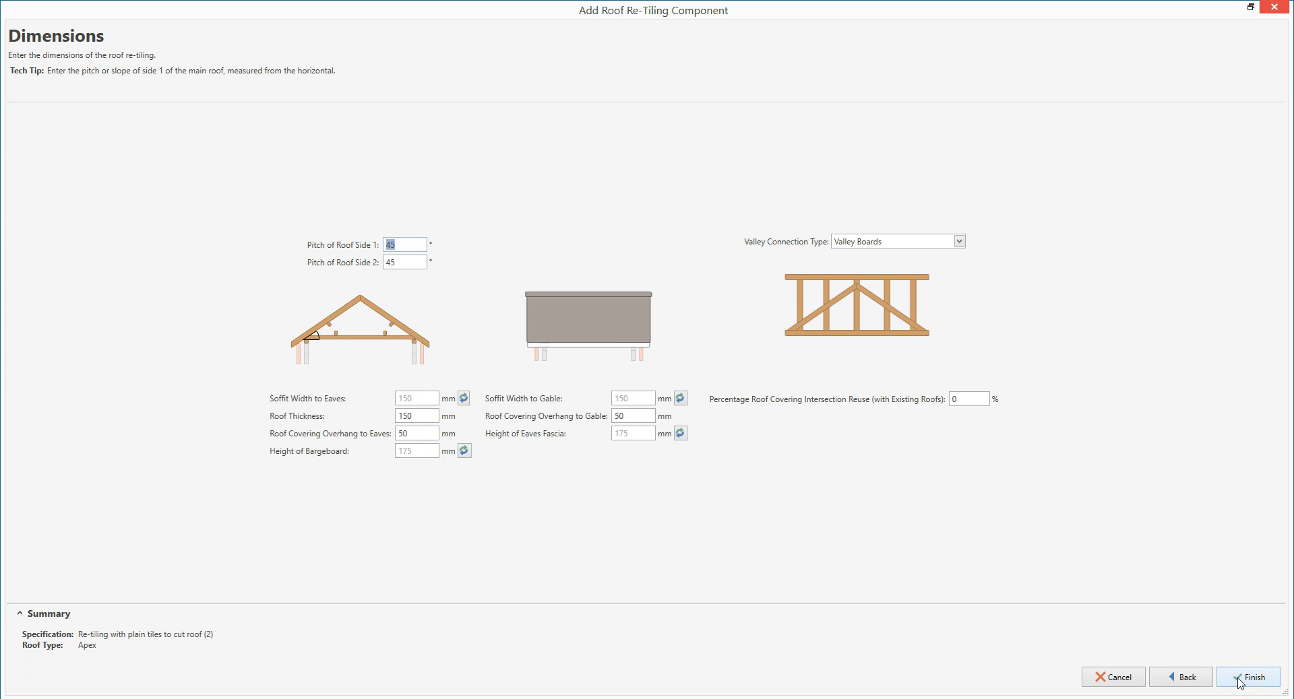
Step: Set both roof pitches to 40°, choose Valley Boards as the valley connection type, and finish the component's dimensions
type("40")
key("Tab")
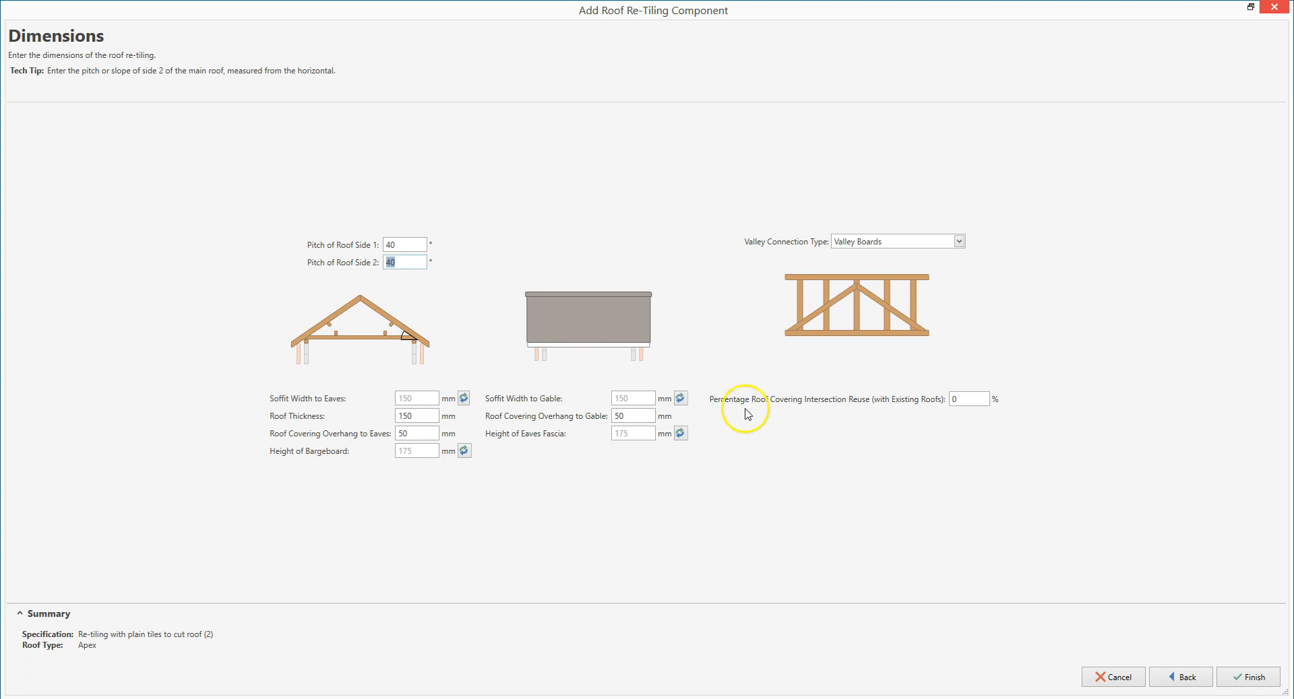
left_click(959, 243)
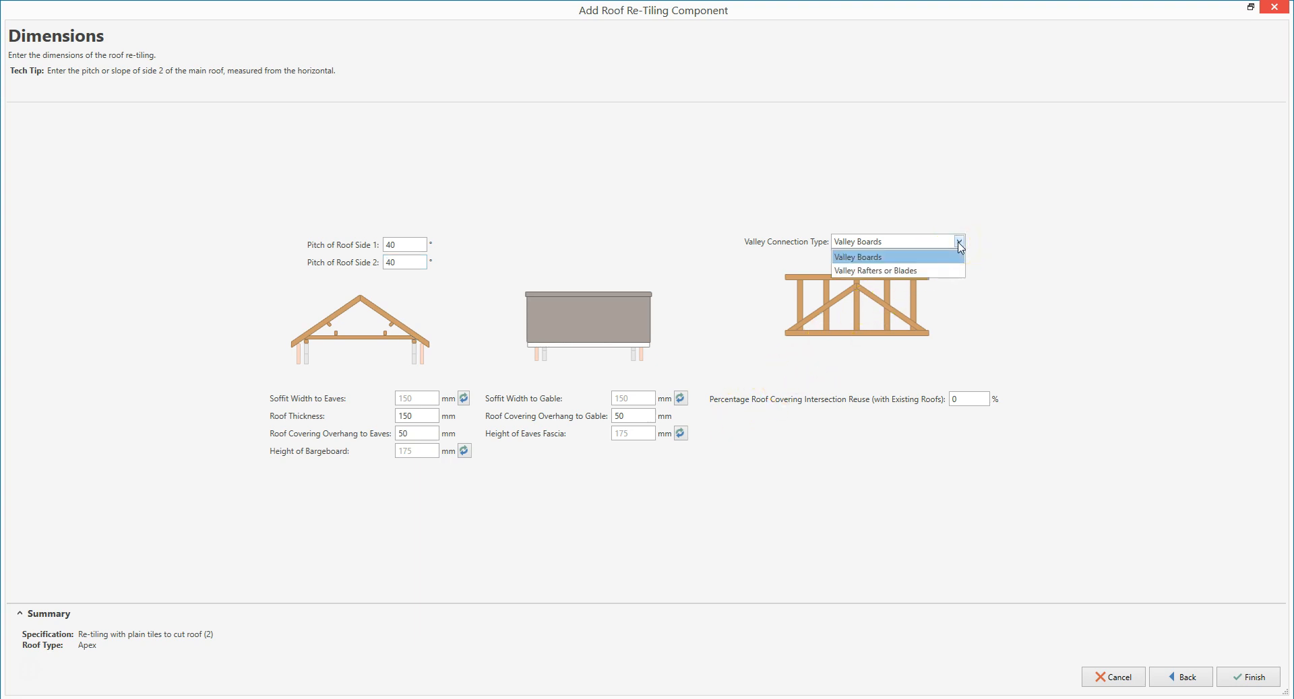
left_click(940, 257)
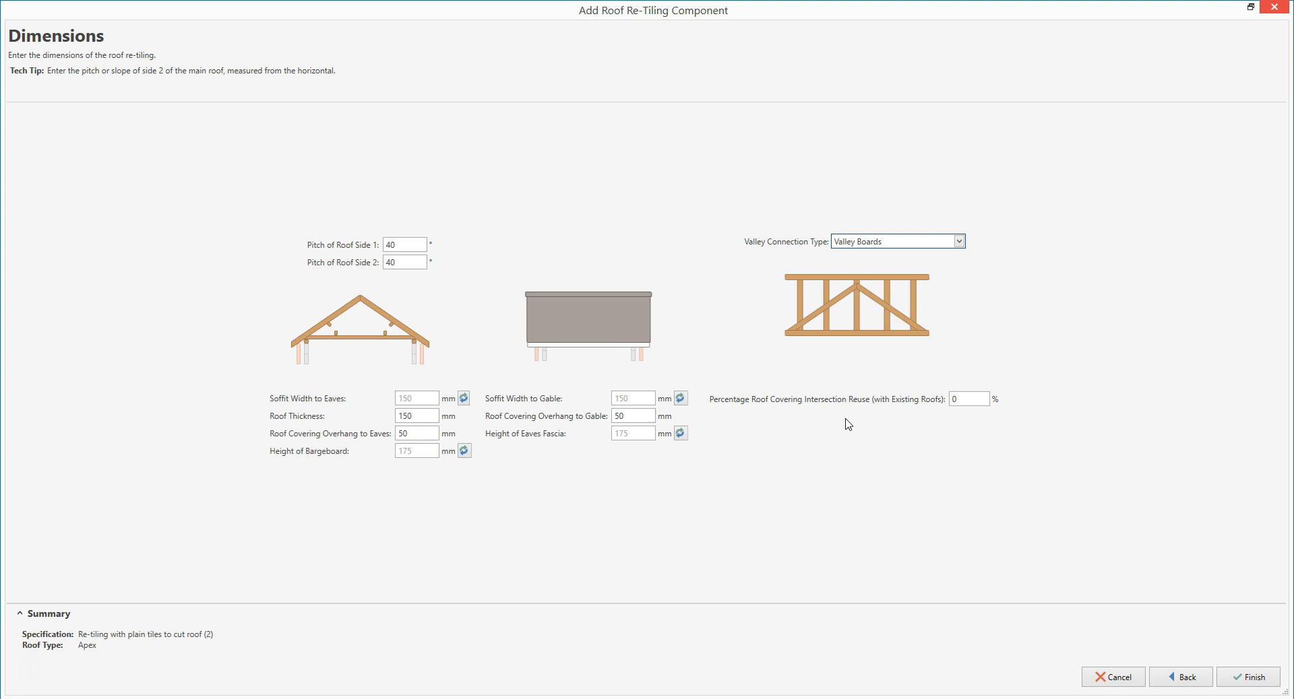
left_click(1255, 679)
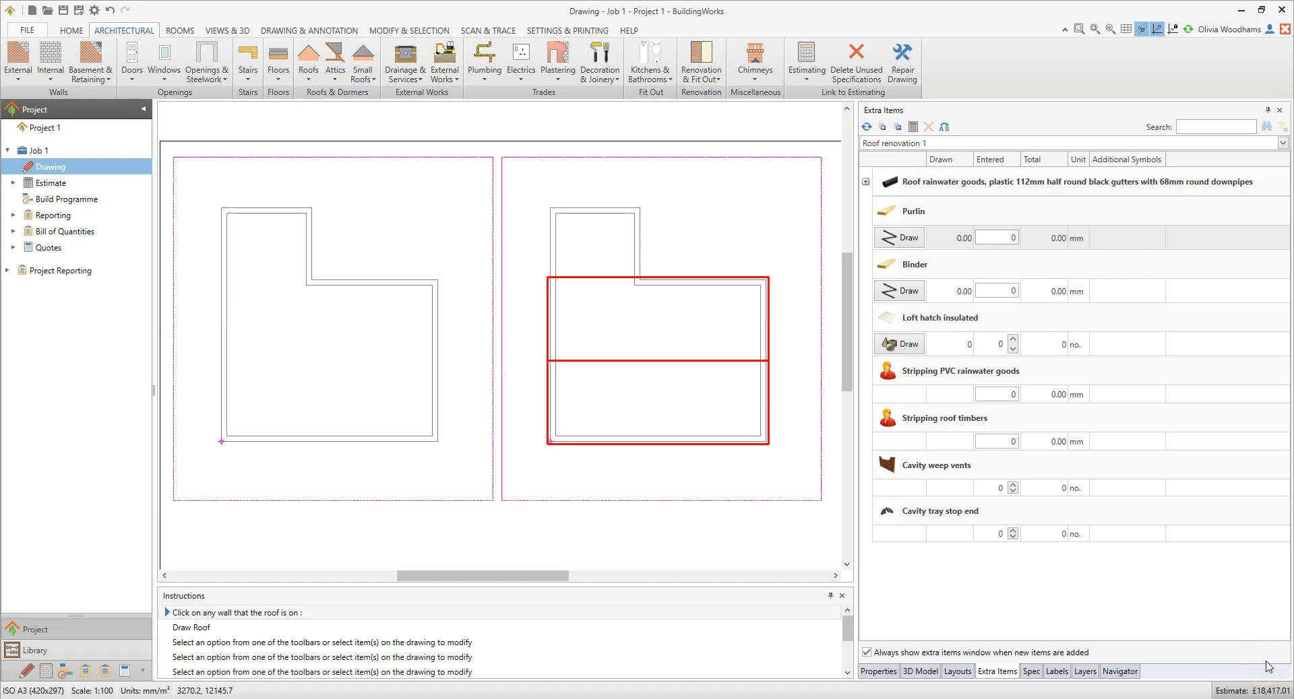
Step: Place the second re-tiling roof over the narrow wing by its end wall and two width corners, joining it to the existing main roof
left_click(588, 209)
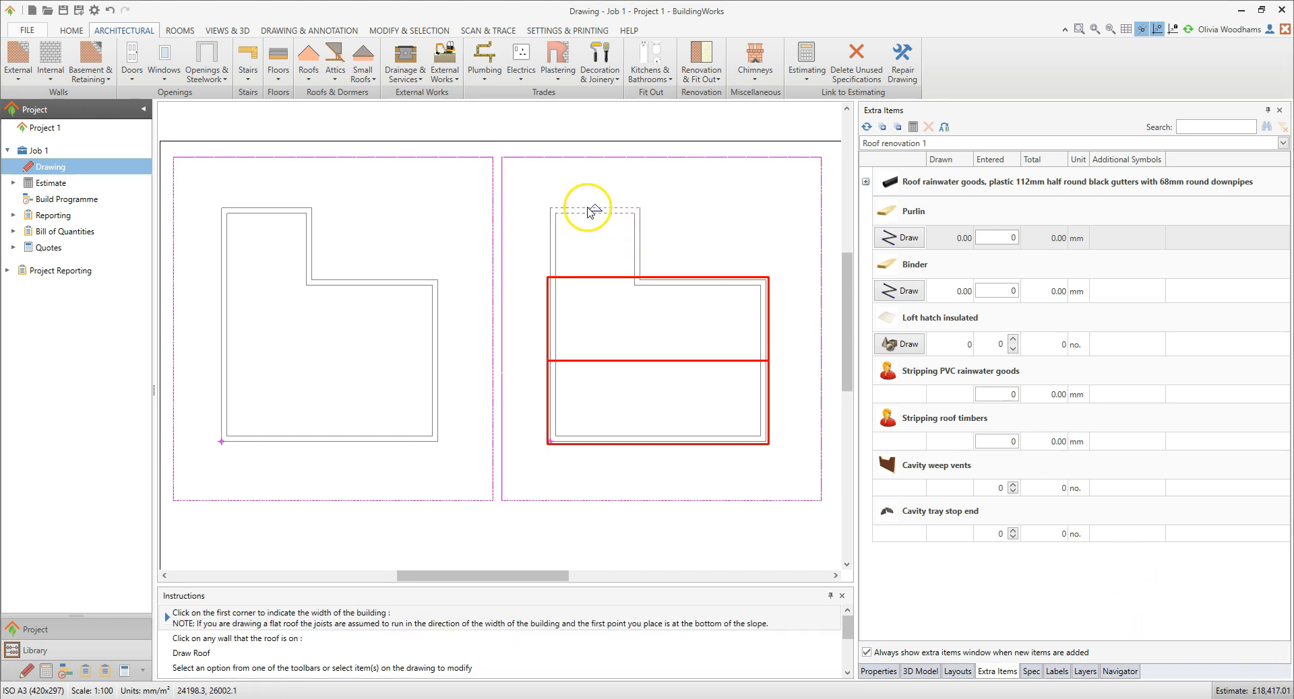
left_click(551, 209)
left_click(640, 206)
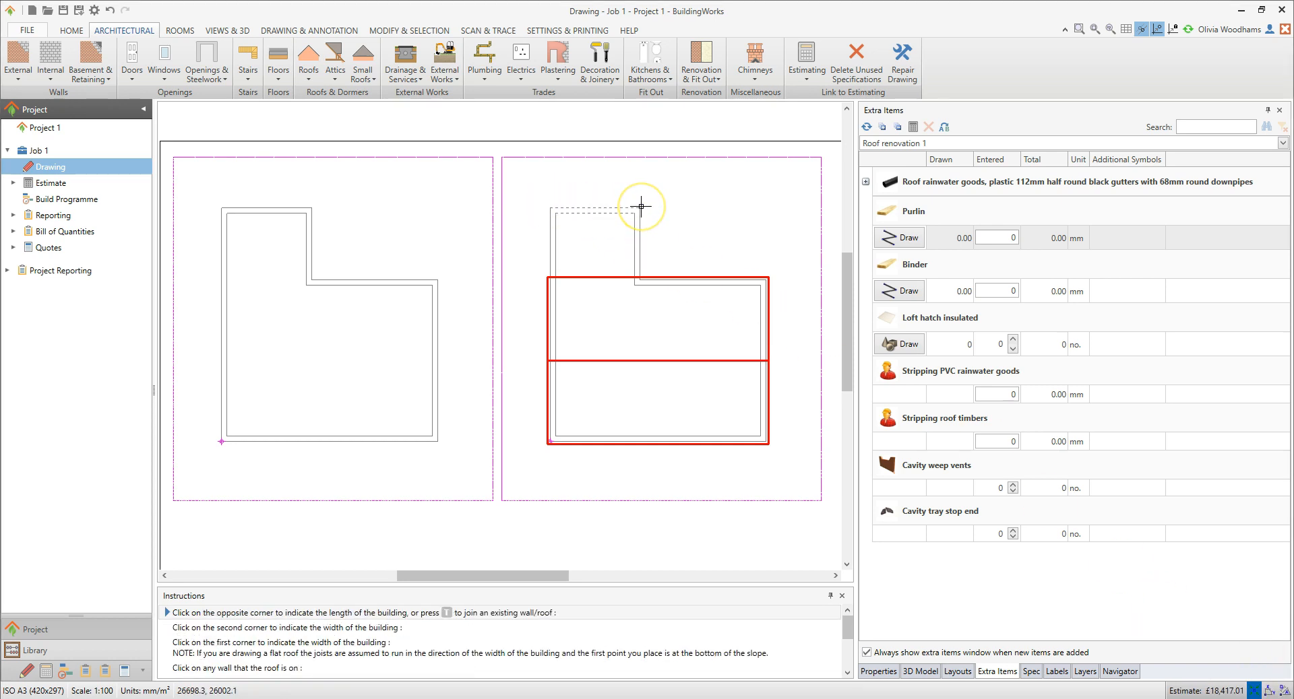
key("t")
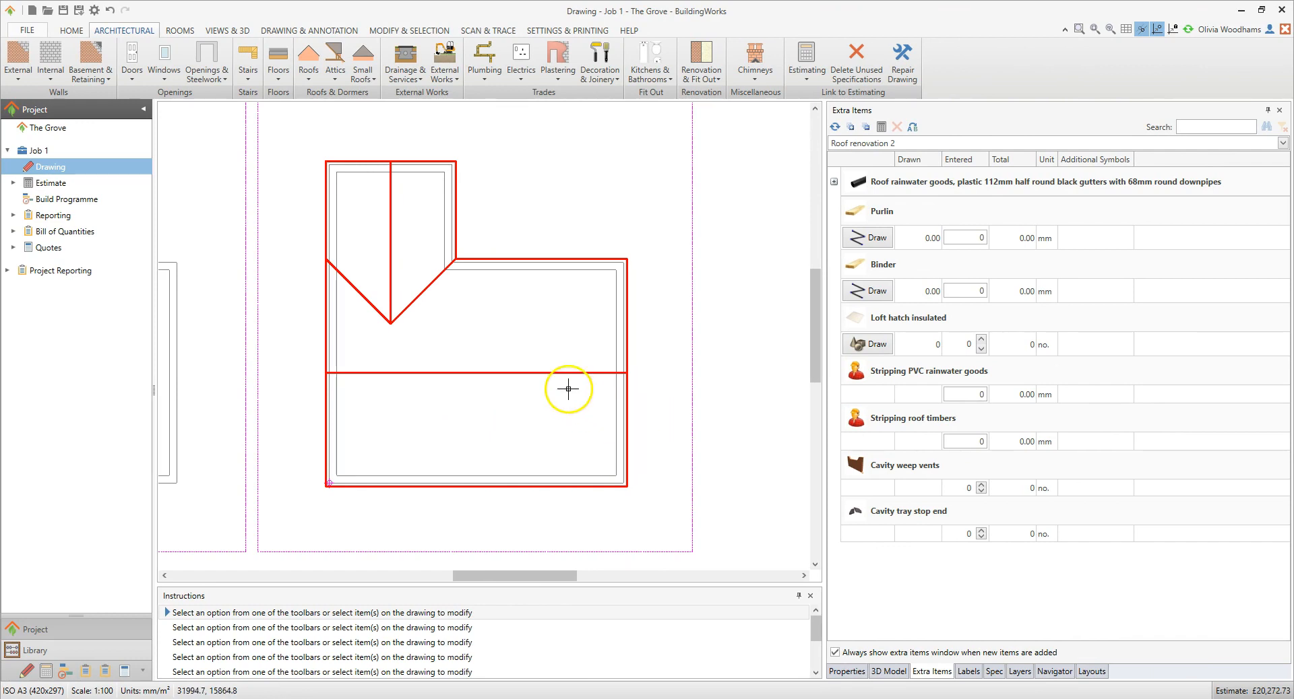
Step: Select the main roof by its ridge and show its specification in a widened view to examine the assembly percentages
left_click(545, 372)
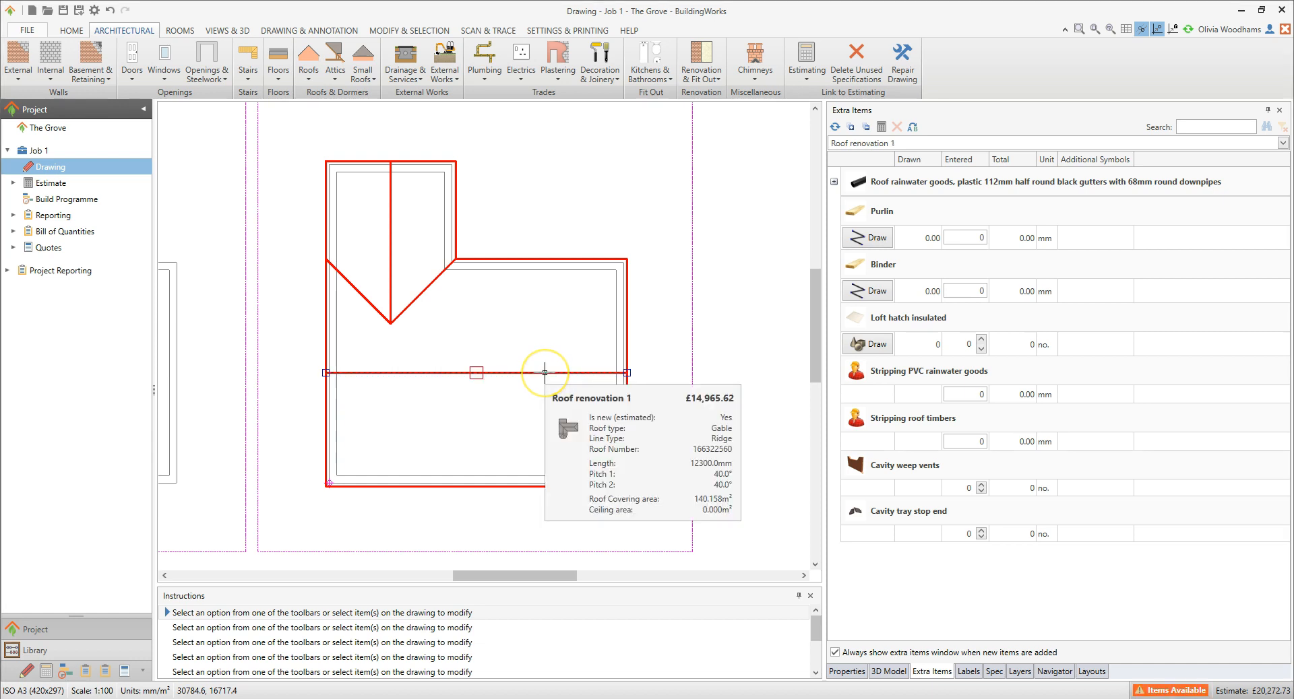
left_click(994, 672)
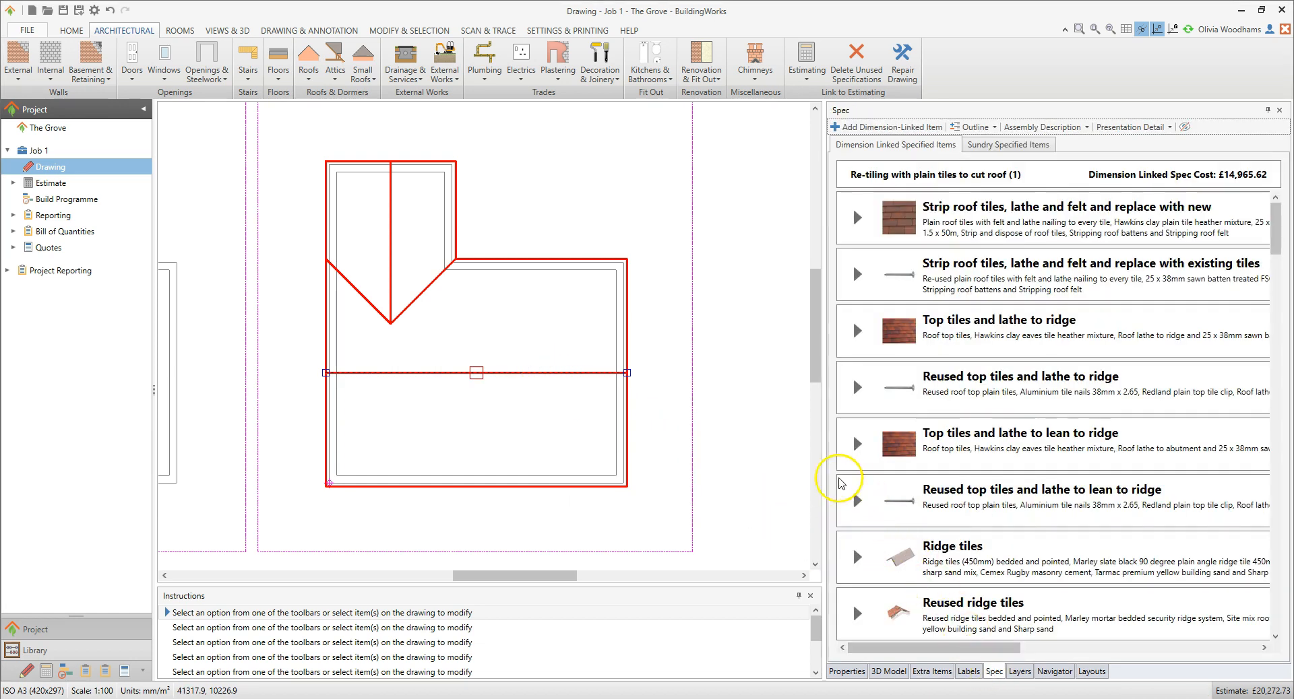
left_click_drag(823, 471, 409, 471)
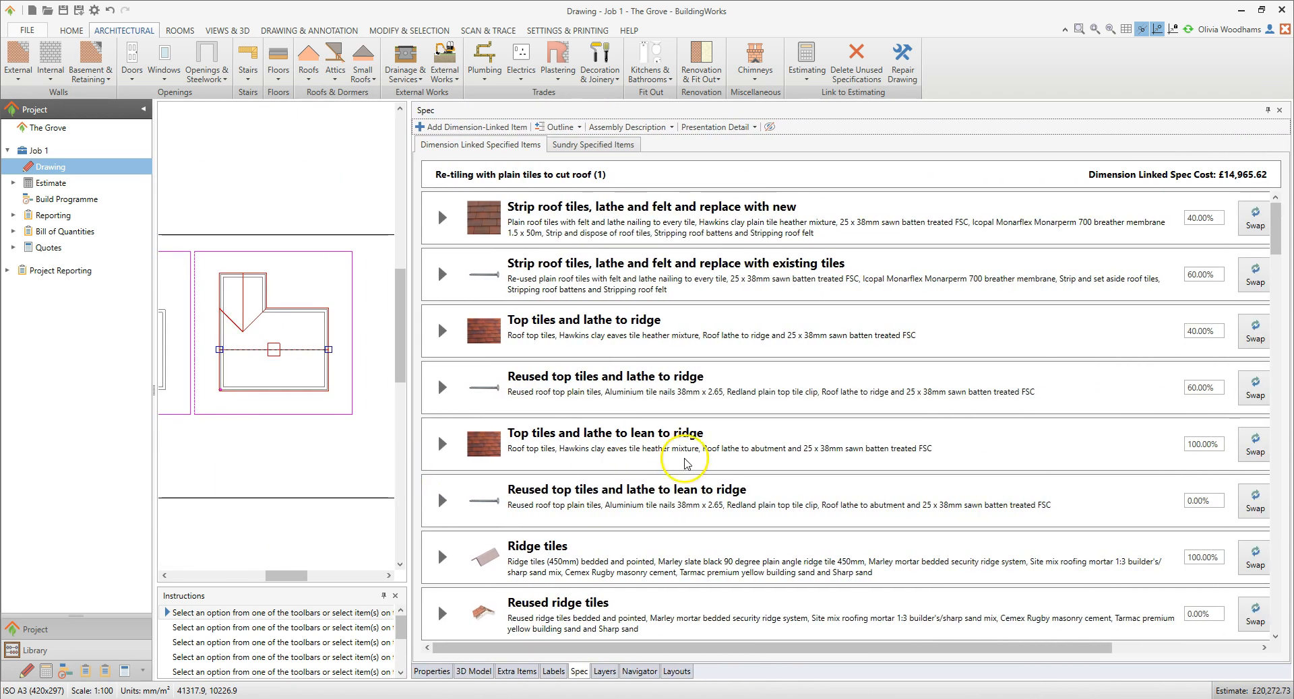